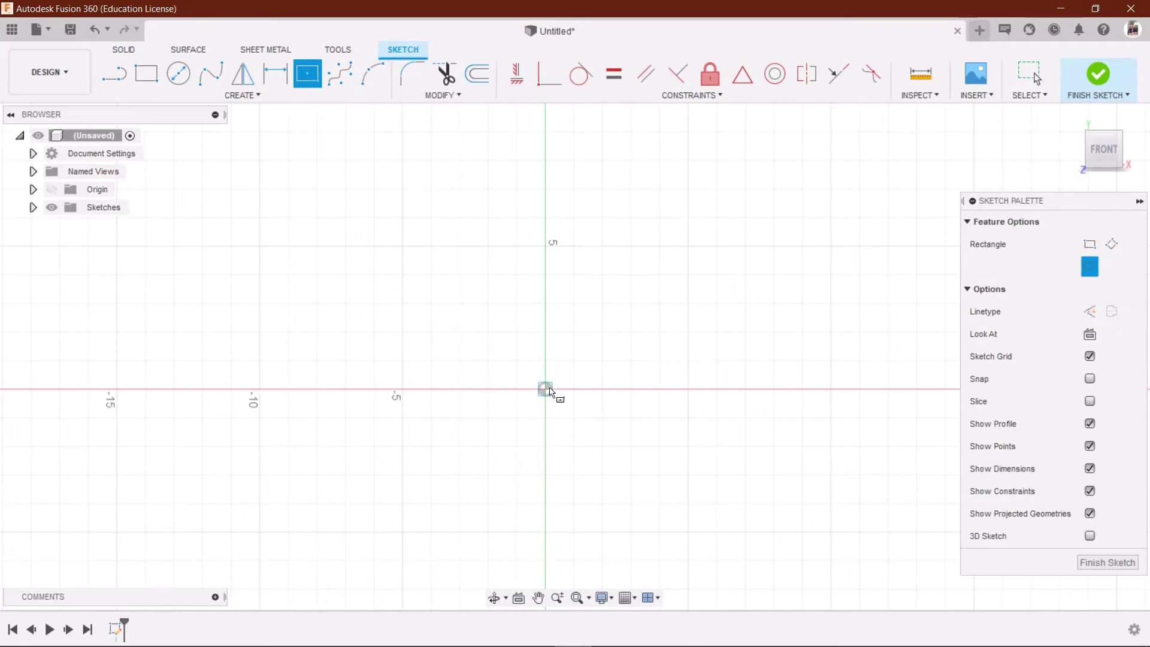
Sketch a center rectangle about 10 cm square on the origin and finish the sketch
click(549, 389)
click(690, 245)
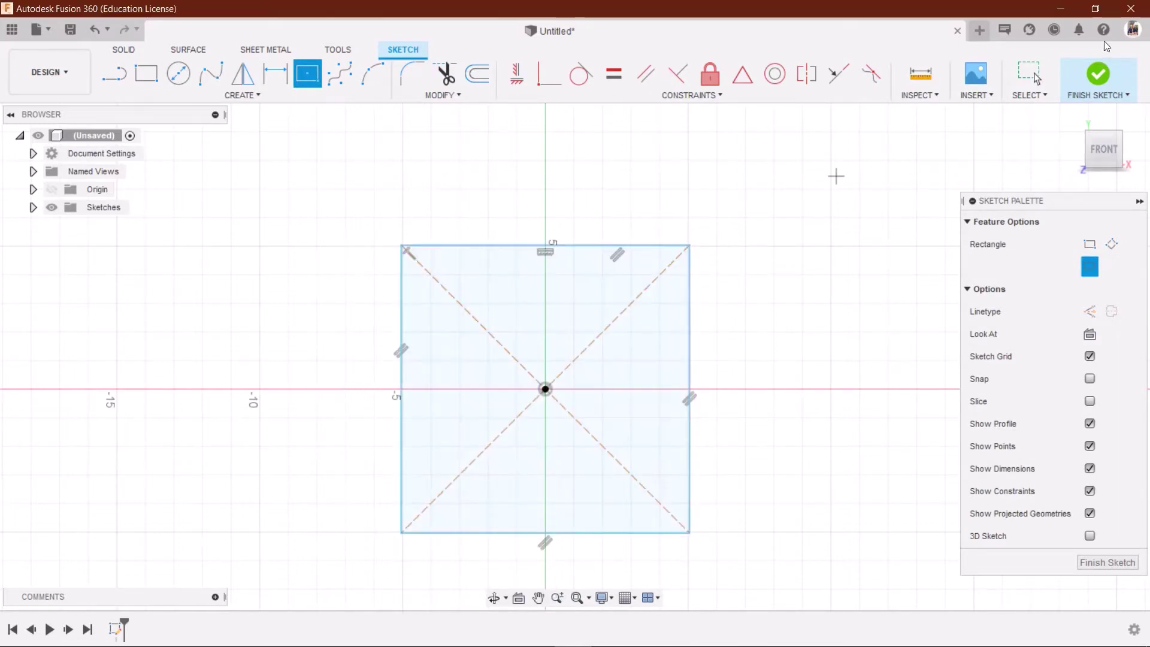
click(1092, 80)
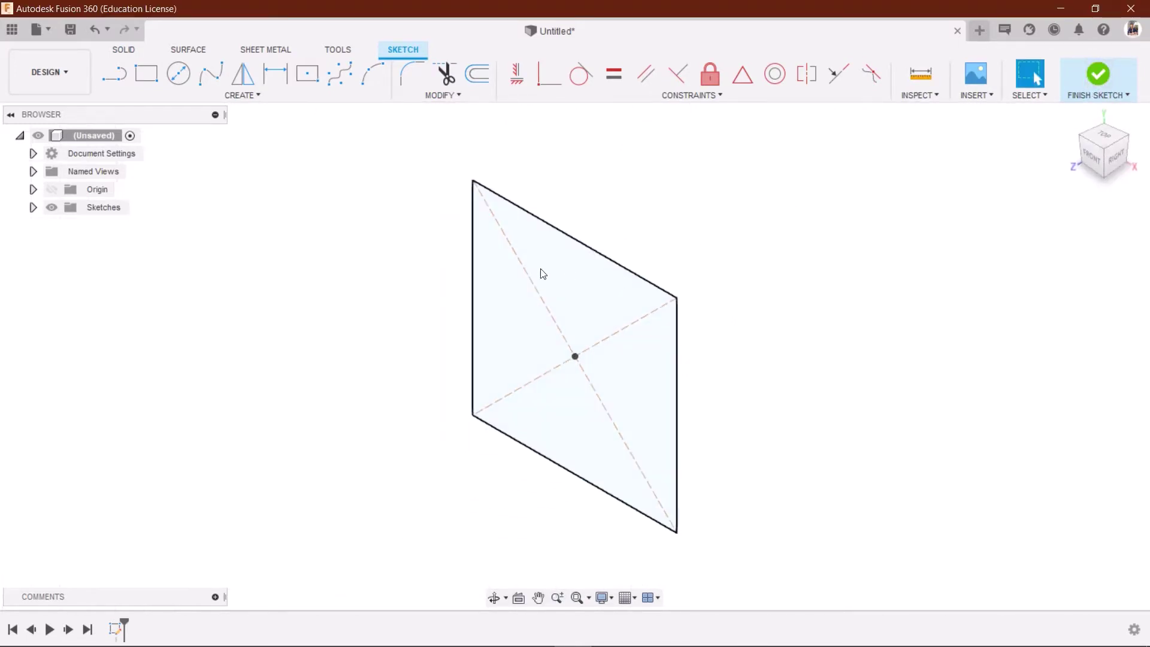
Extrude the square profile by -1.00 cm as a new body to form the end plate
key(e)
click(358, 382)
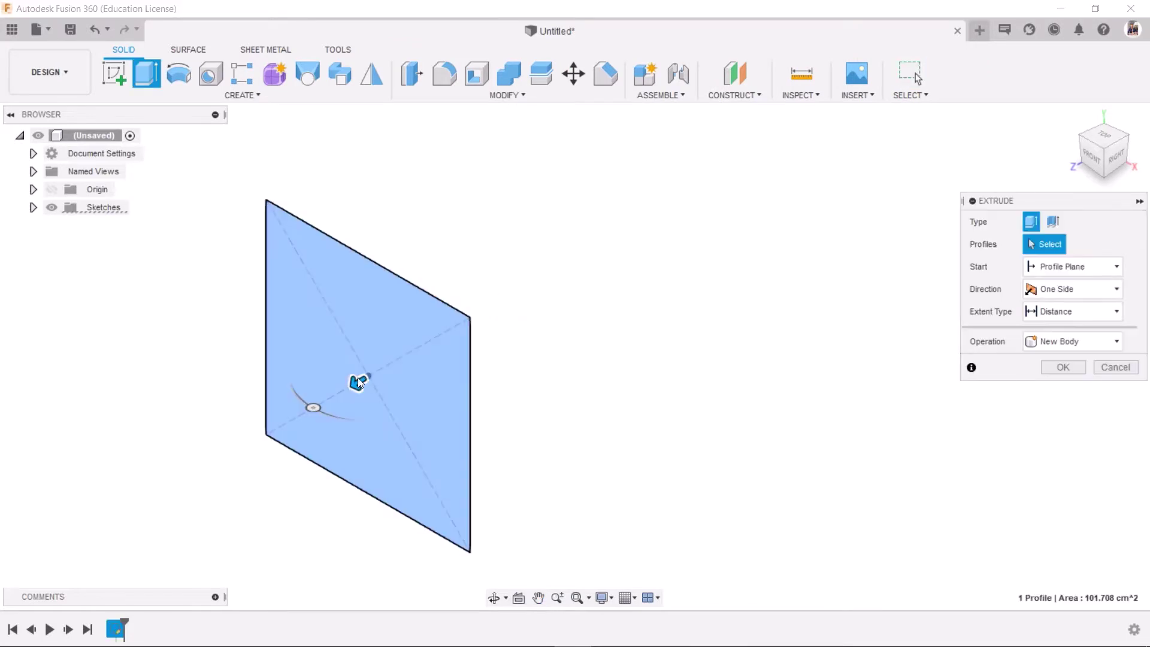
drag(360, 381, 392, 362)
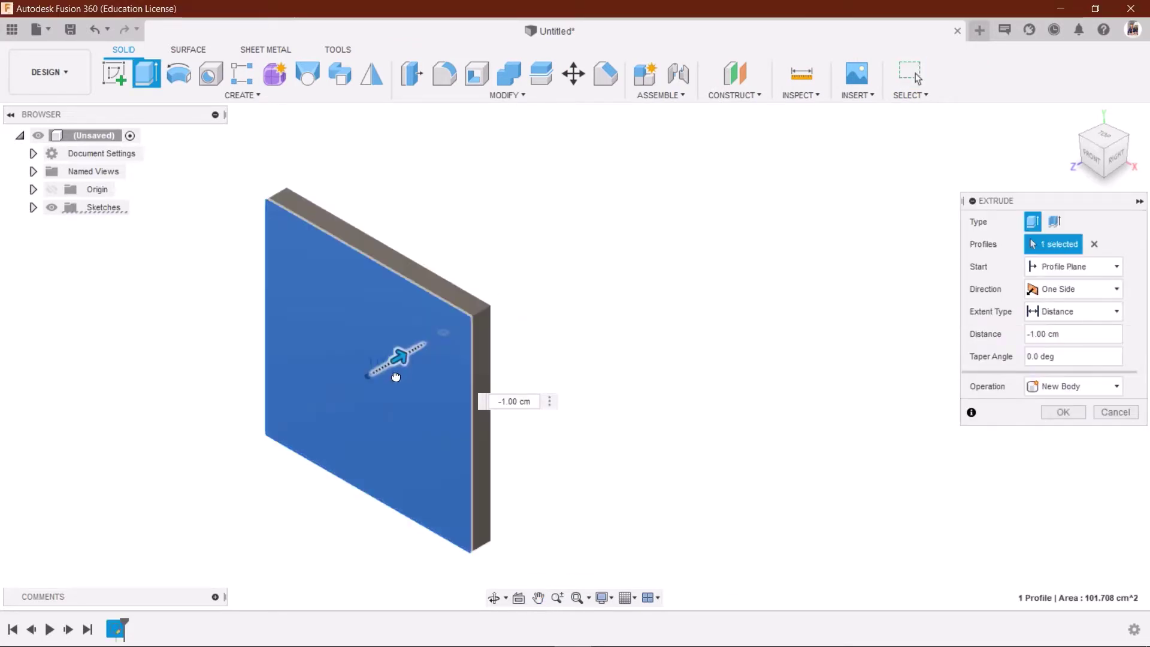
click(1064, 411)
On the plate's back face, sketch a center rectangle about 7 cm wide and 6.4 cm high on the origin
scroll(668, 364, down, 3)
shift+middle_drag(654, 324, 428, 299)
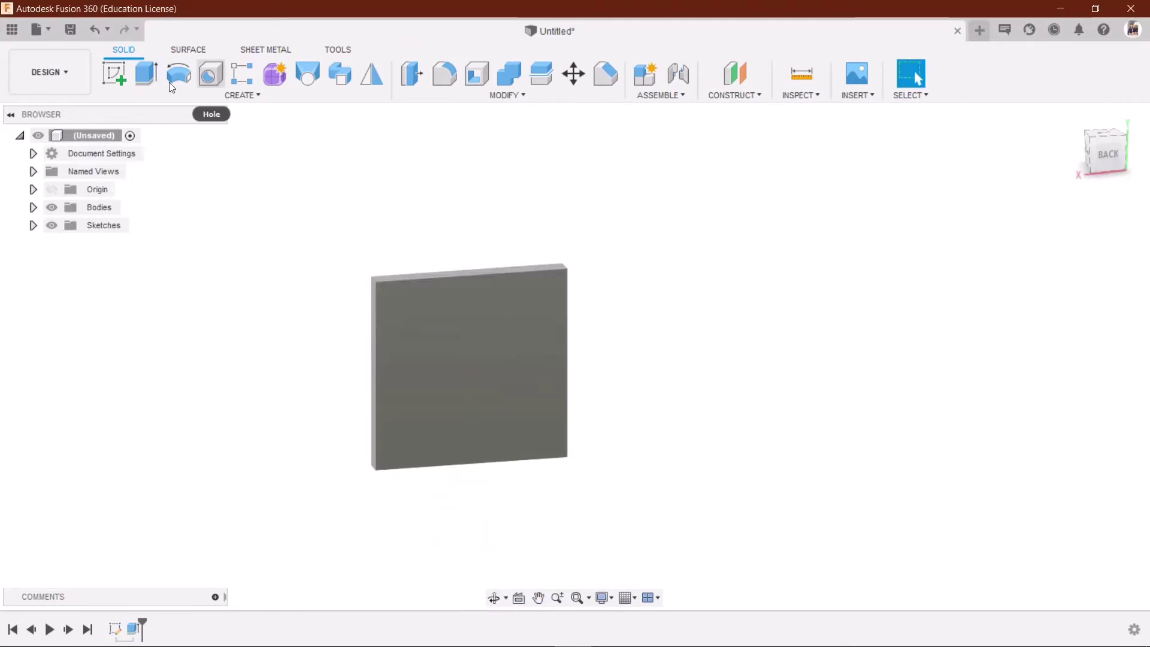
click(114, 73)
click(506, 368)
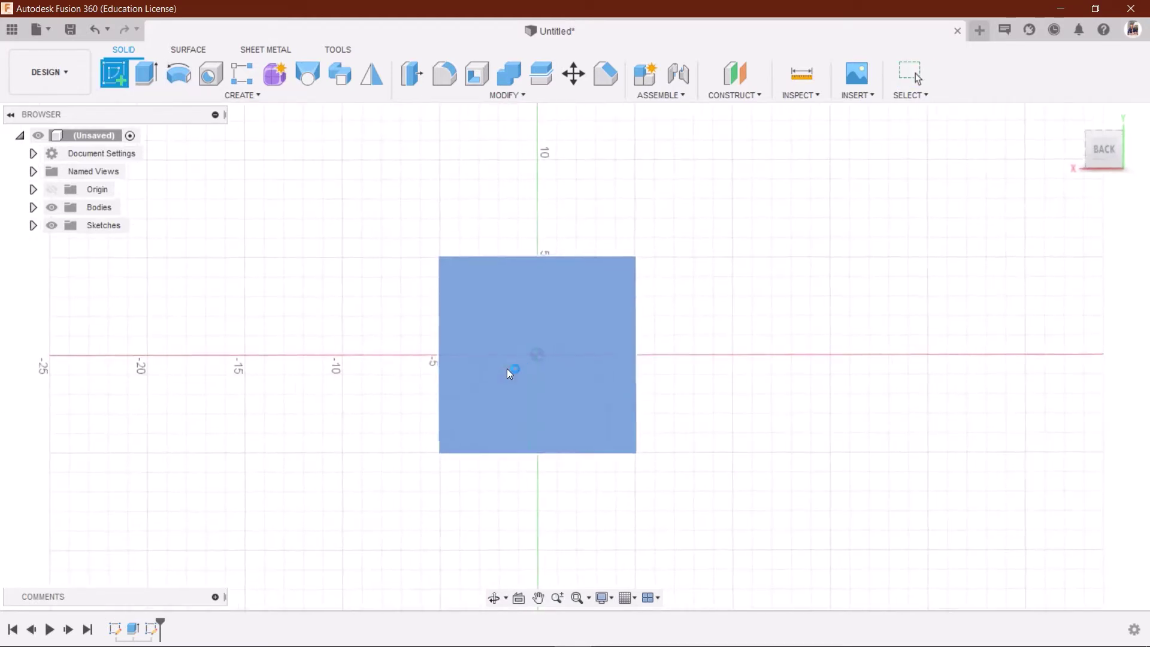
key(r)
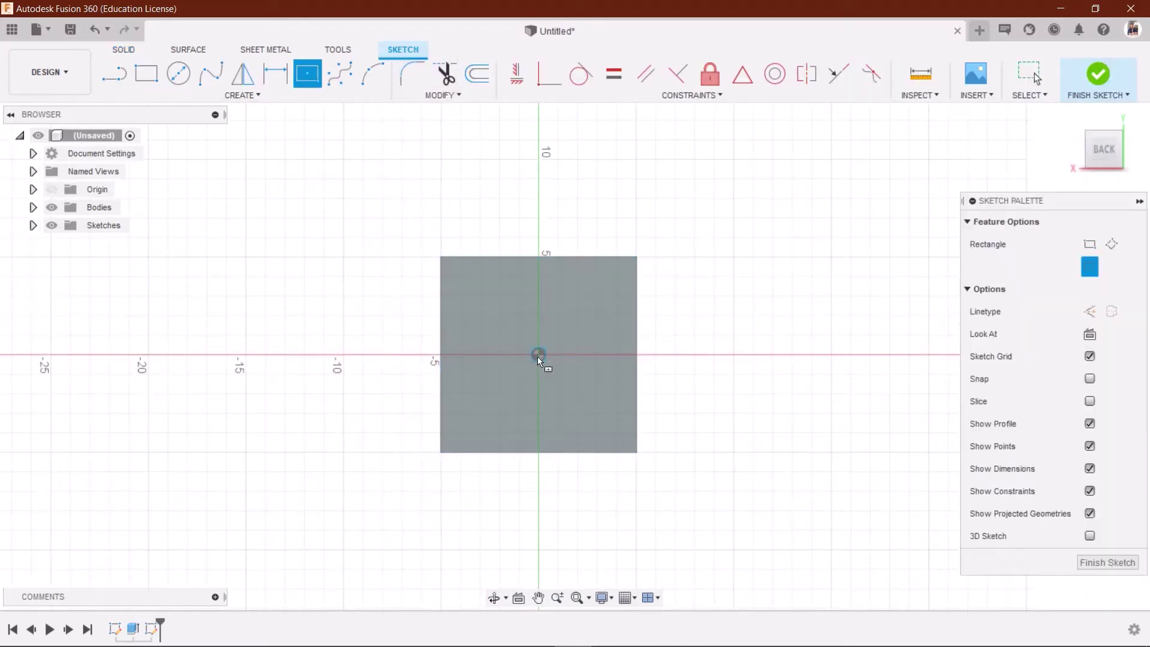
click(538, 355)
click(607, 293)
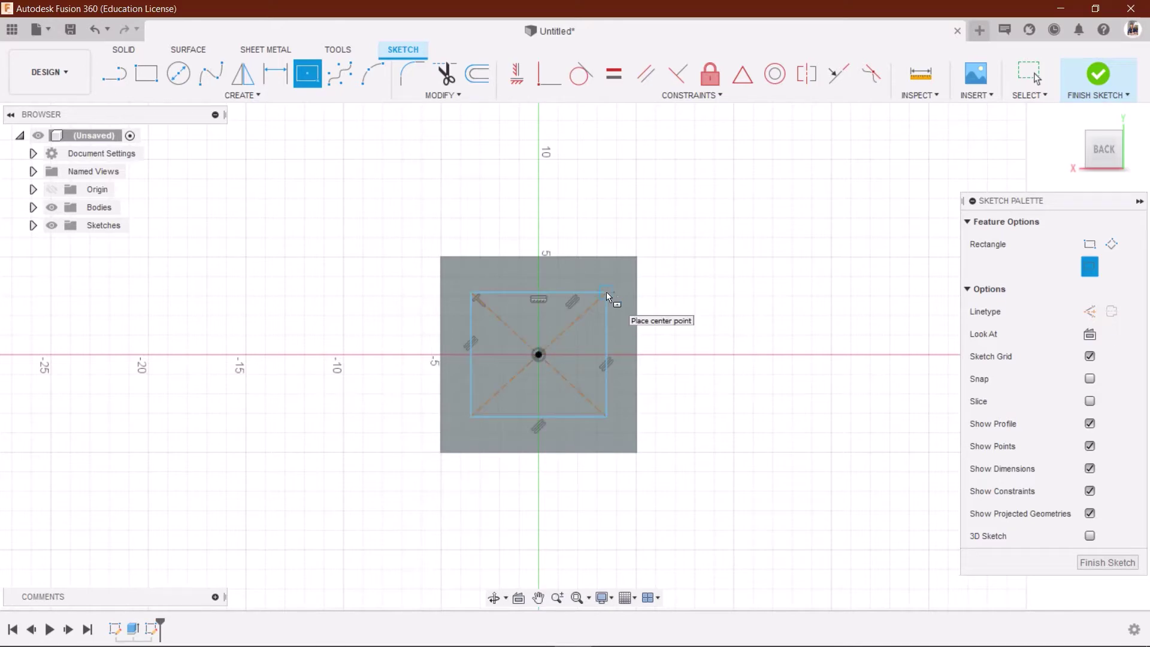
Extrude the inner rectangle 60 cm away from the plate with the Join operation to form the beam
key(e)
click(429, 369)
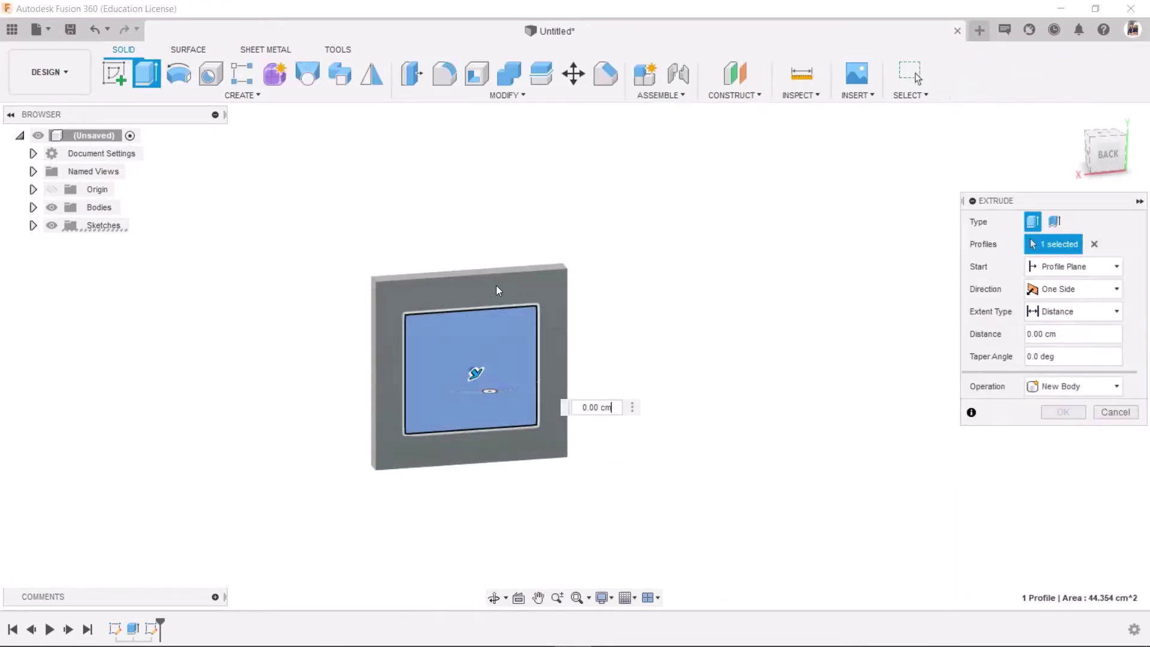
mouse_move(479, 374)
shift+middle_down()
mouse_move(556, 248)
mouse_move(561, 323)
mouse_move(395, 300)
shift+middle_up()
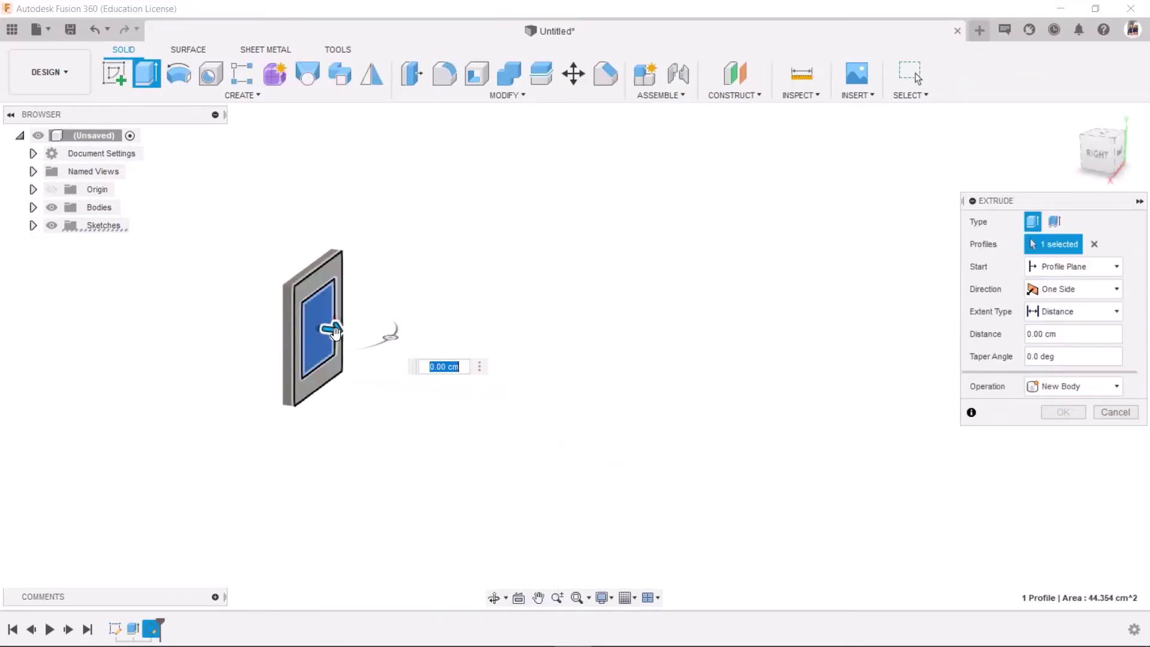
drag(343, 331, 1000, 471)
text(60)
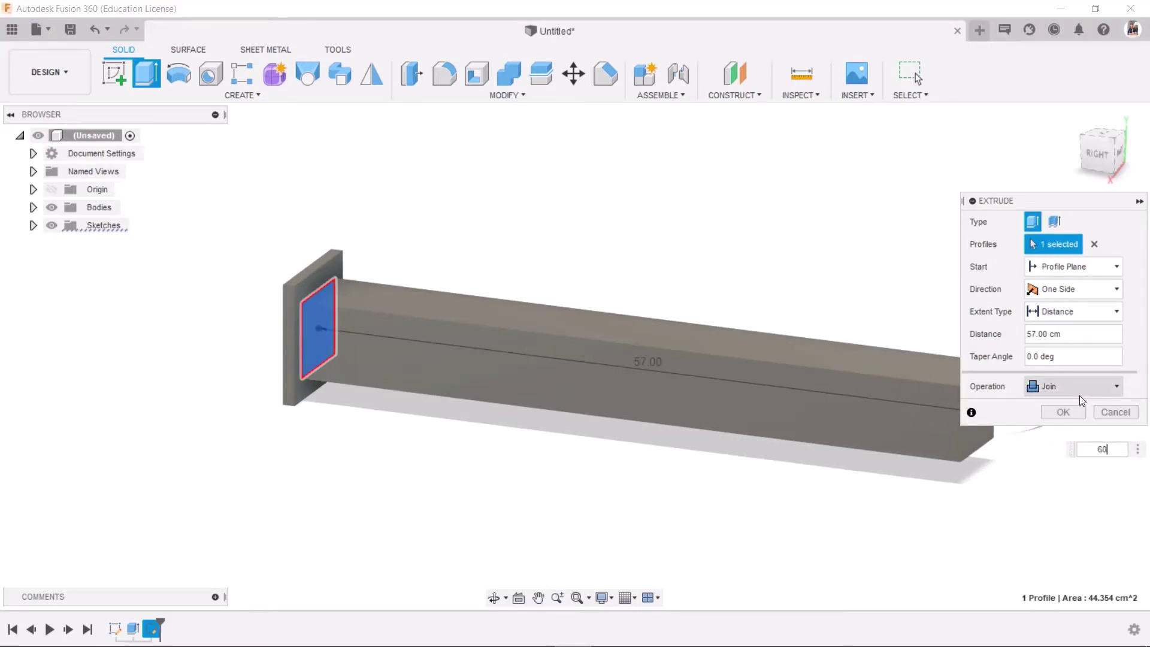
click(1080, 391)
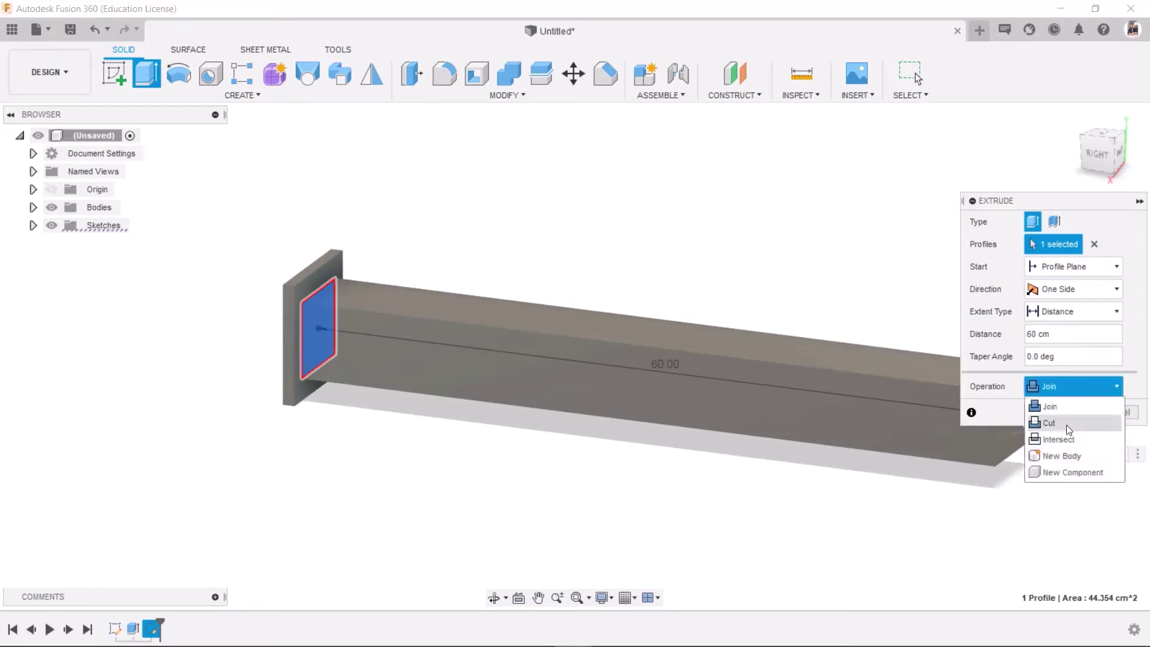
click(997, 355)
click(1056, 413)
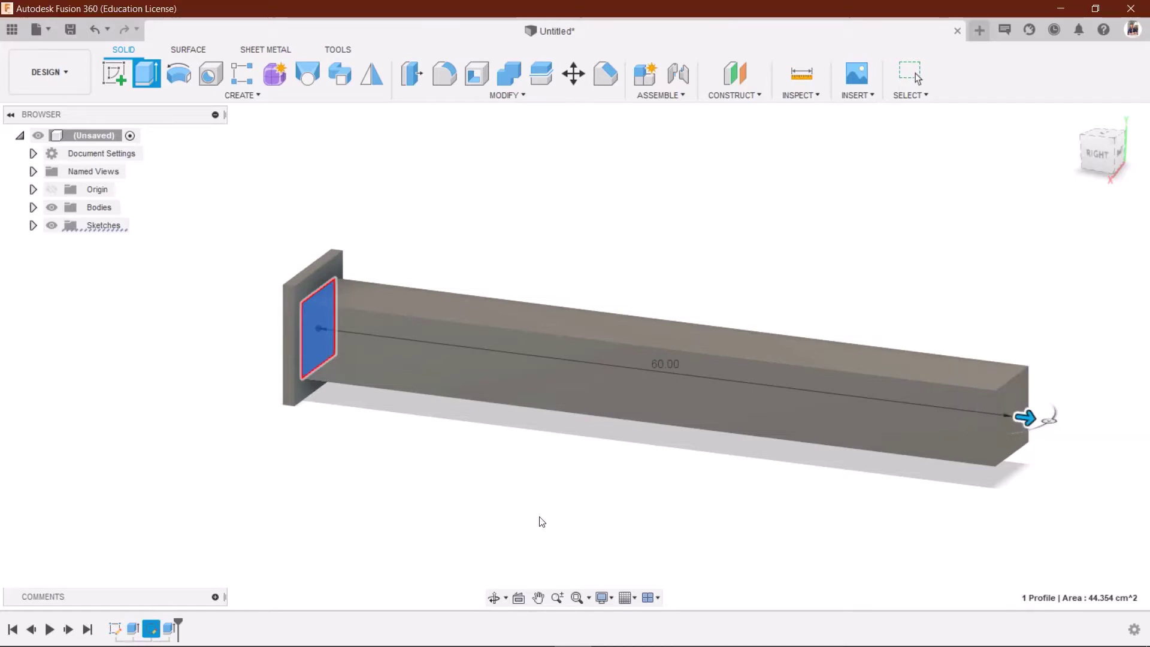
Change the visual style to shaded with visible edges
click(604, 597)
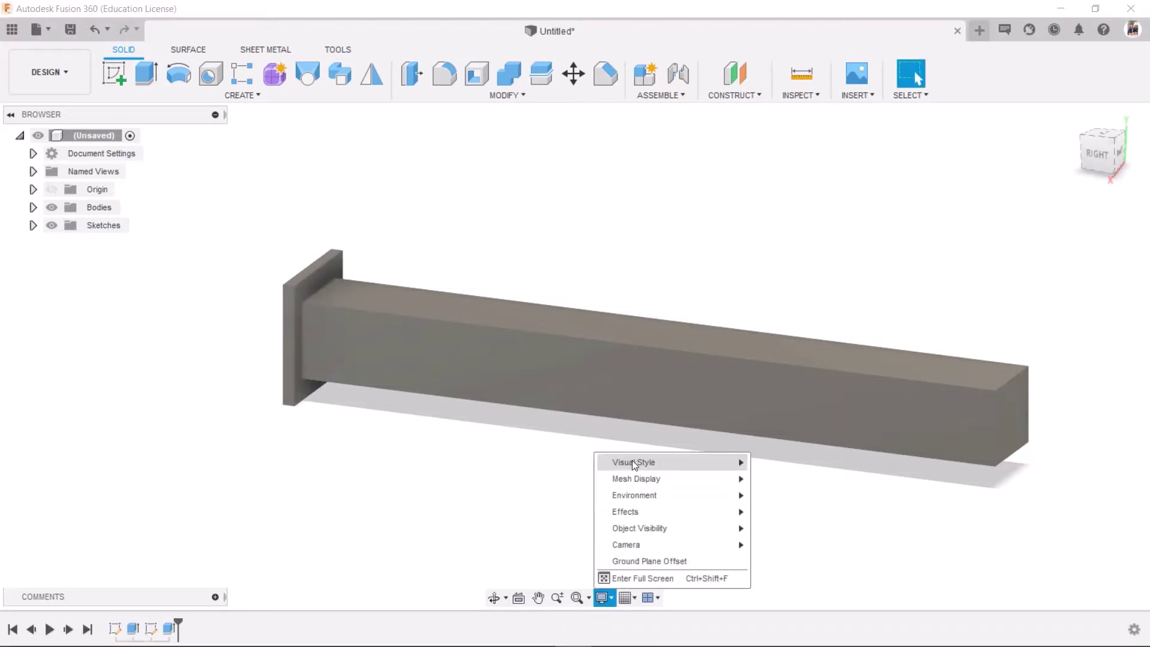
mouse_move(631, 460)
click(776, 492)
Save the design as "cantilever" in the Omega Fusion location
key(ctrl+s)
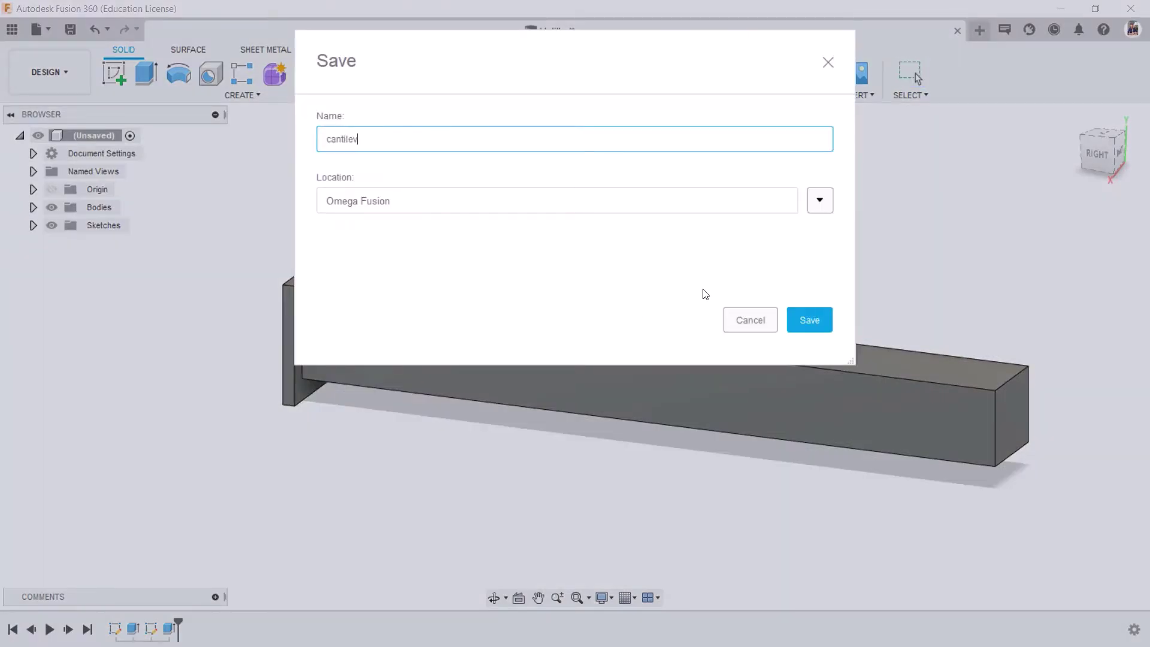
key(Return)
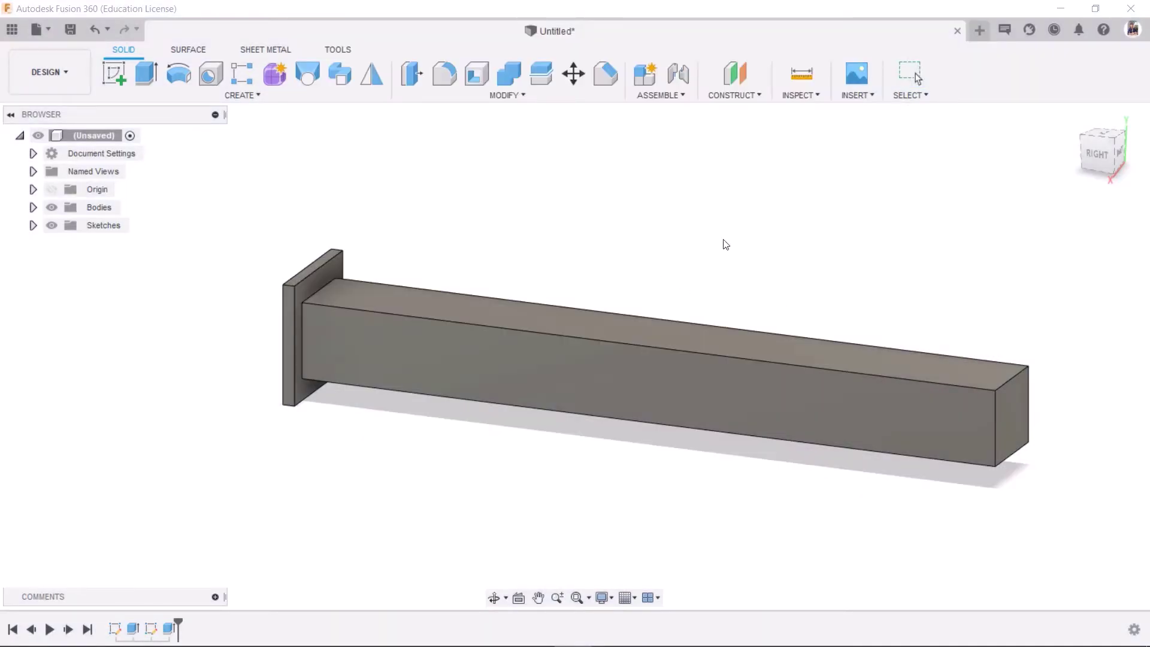
scroll(635, 261, up, 1)
middle_drag(637, 259, 646, 231)
Switch to the Simulation workspace and create a Thermal Stress study
click(49, 72)
click(40, 210)
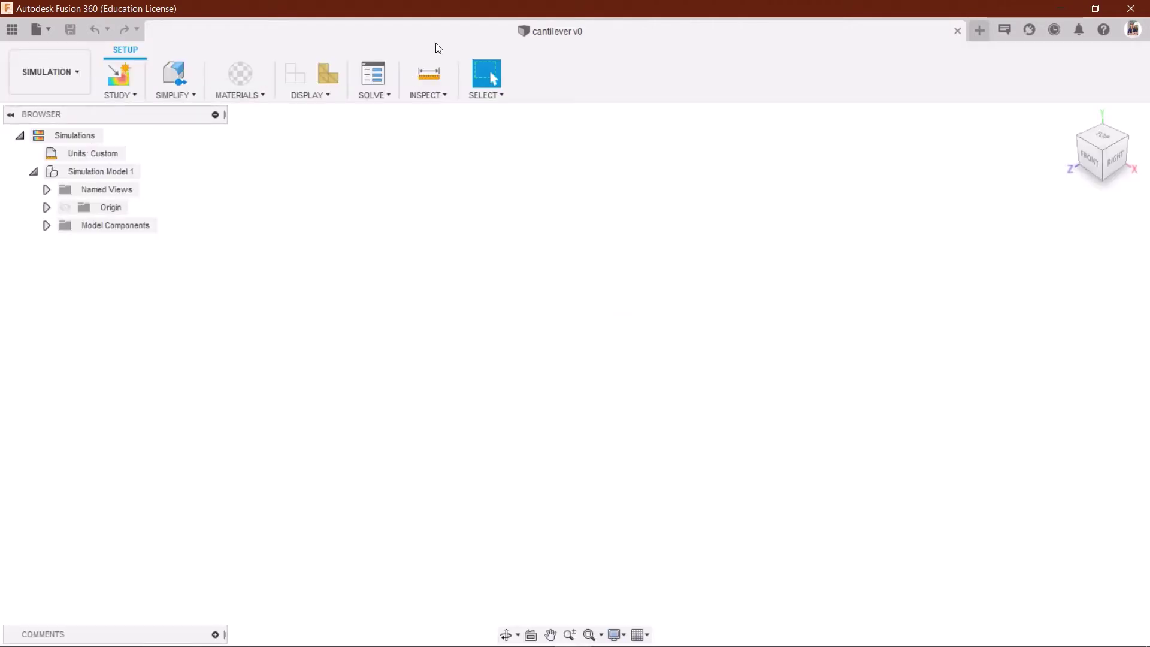
click(275, 307)
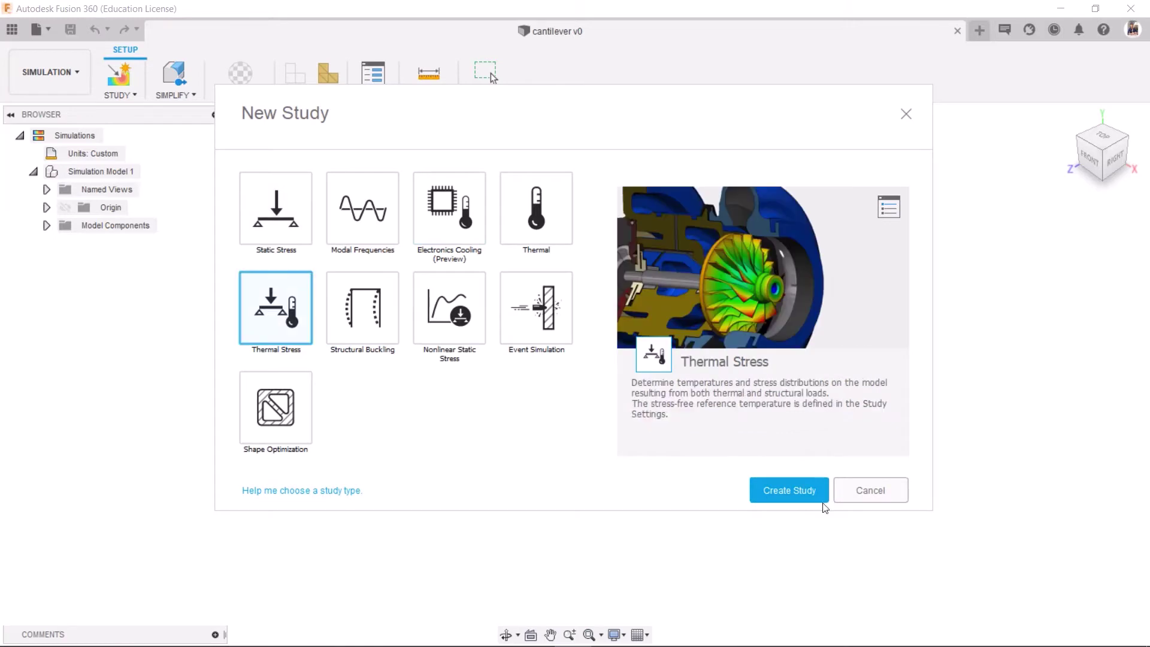
click(797, 479)
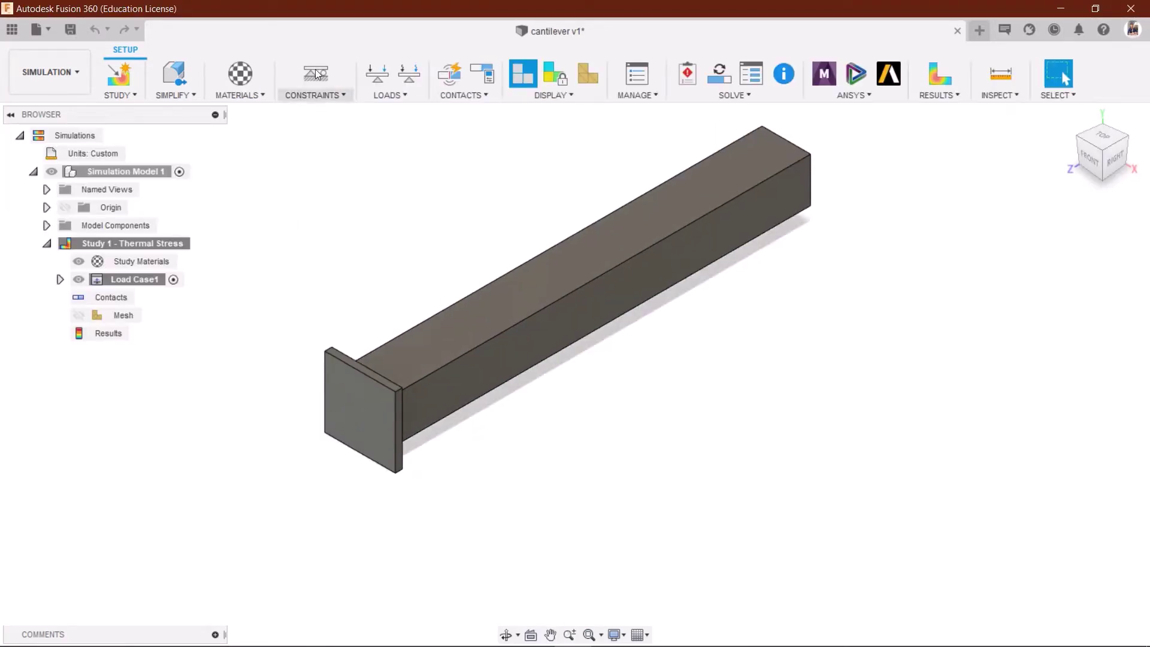
Apply a Fixed structural constraint in Ux, Uy and Uz to all six exposed faces of the end plate
click(316, 74)
click(352, 409)
scroll(383, 371, up, 4)
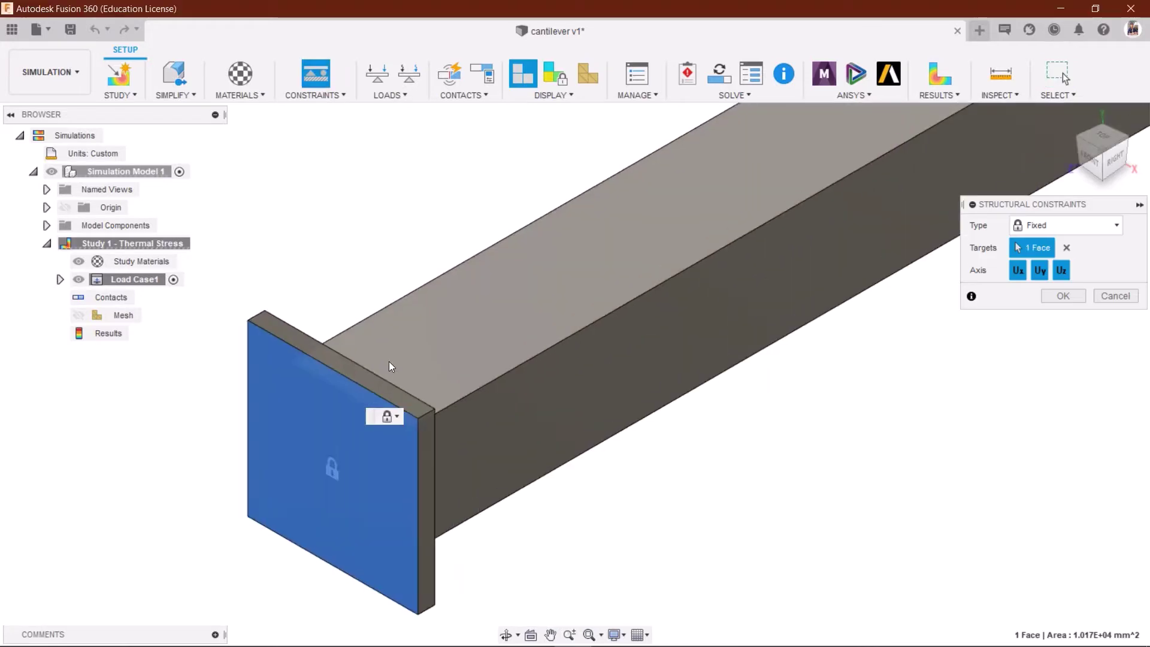
click(425, 465)
shift+middle_drag(425, 466, 331, 177)
scroll(891, 380, up, 3)
scroll(825, 371, up, 3)
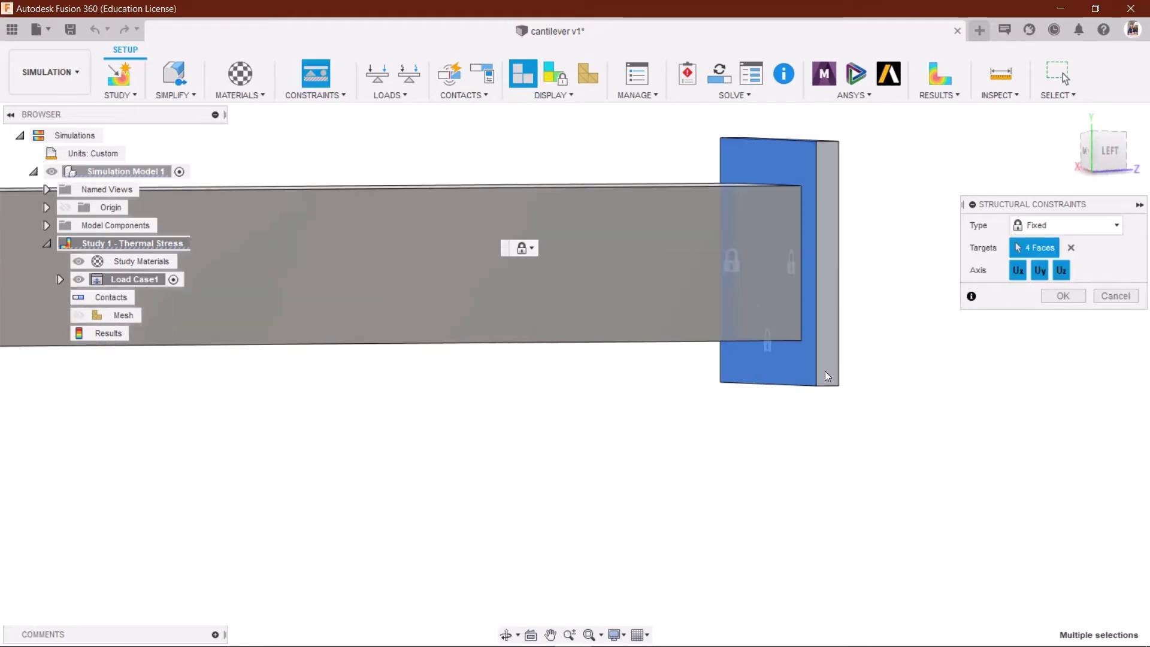
click(826, 368)
shift+middle_drag(807, 429, 772, 515)
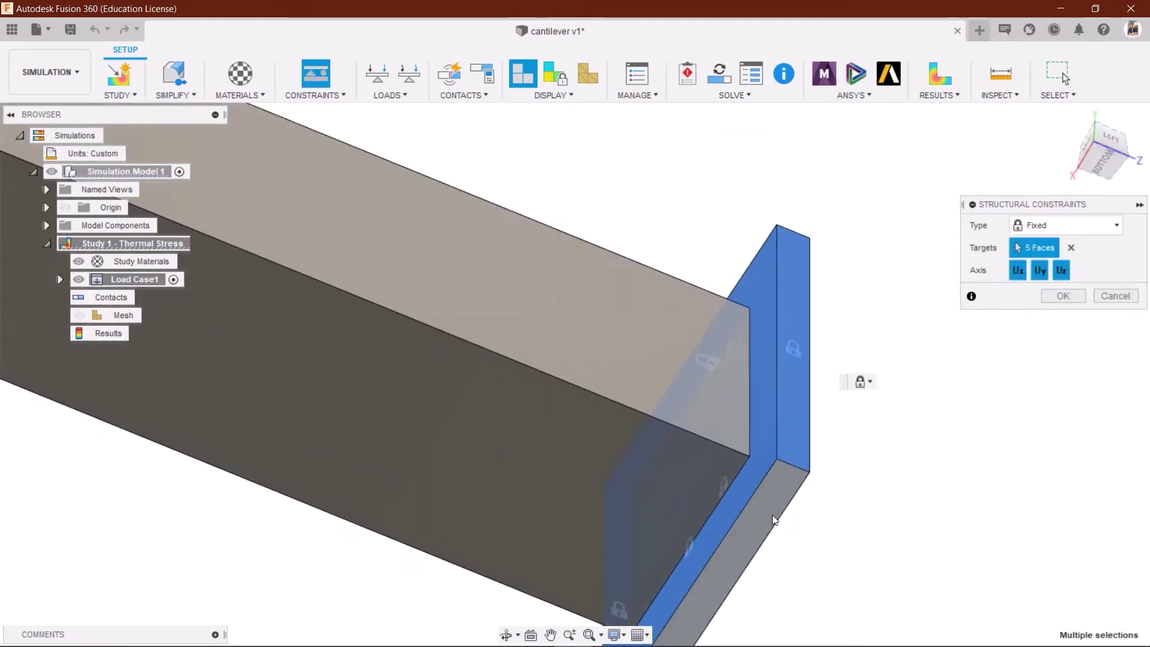
click(771, 515)
scroll(834, 361, down, 5)
click(1063, 294)
Apply a 1000 N structural force downward on the beam's long top face
shift+middle_drag(935, 359, 692, 217)
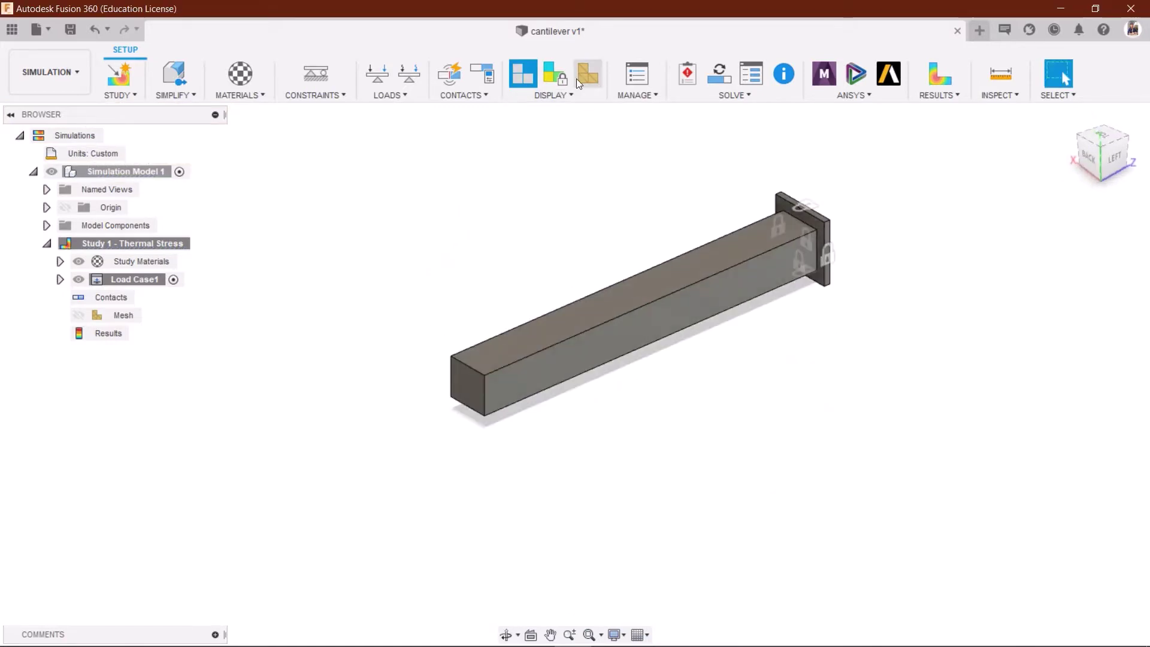
click(384, 81)
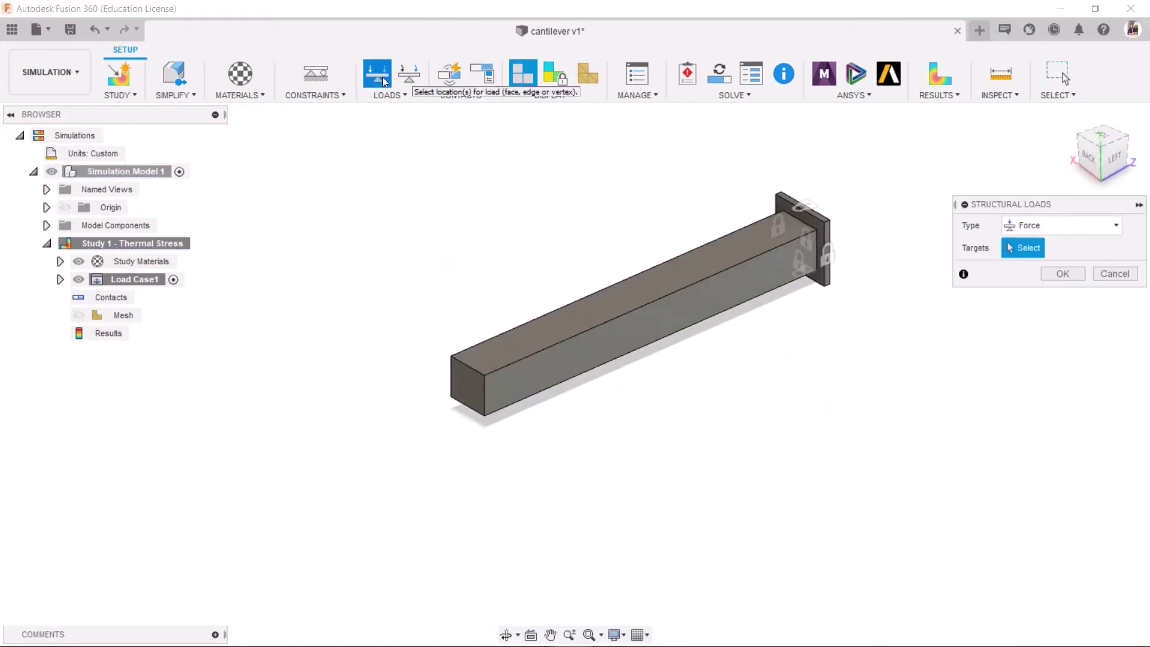
click(556, 333)
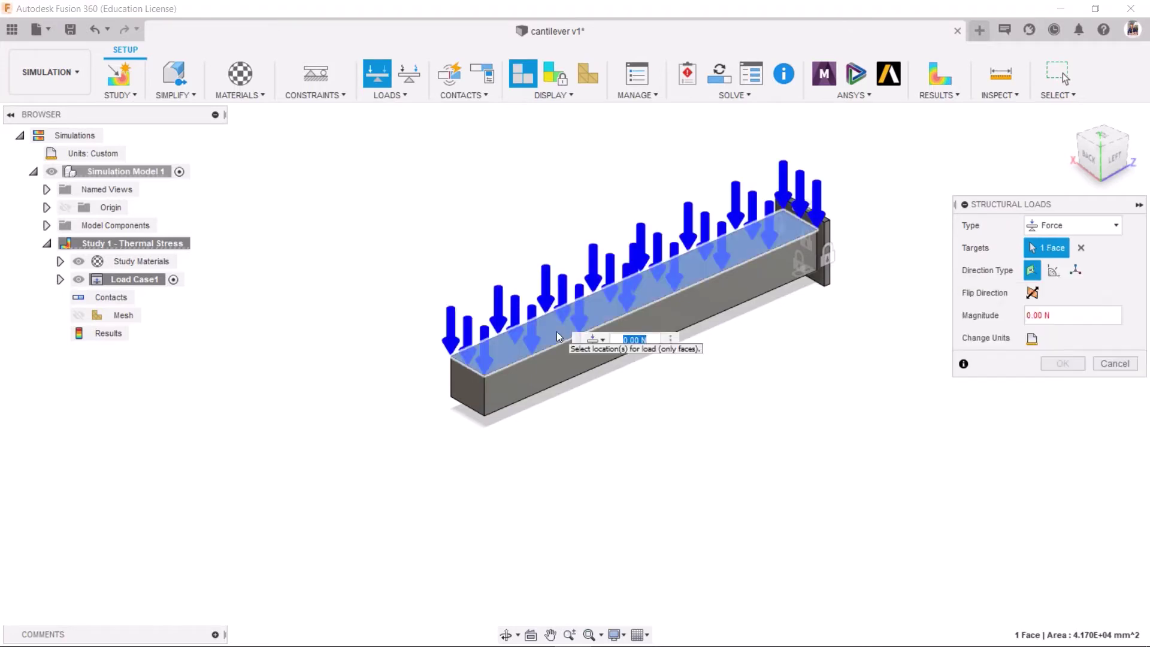
text(1000)
key(Return)
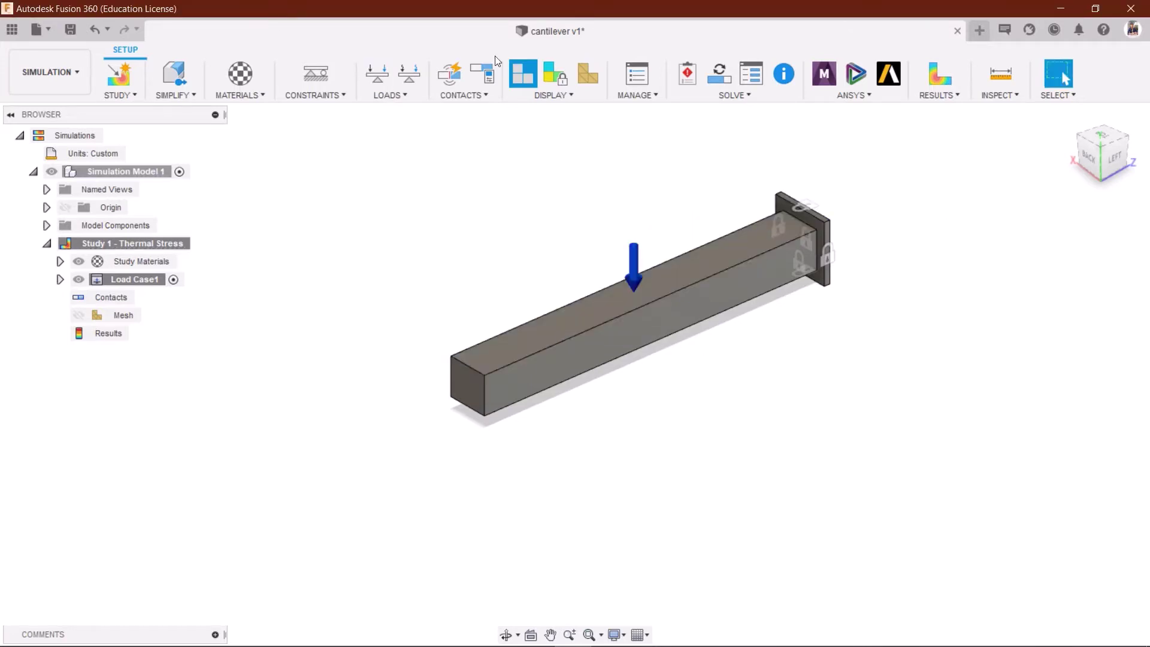
Add an applied temperature thermal load of 20 C to the beam's long top face
click(409, 73)
click(527, 341)
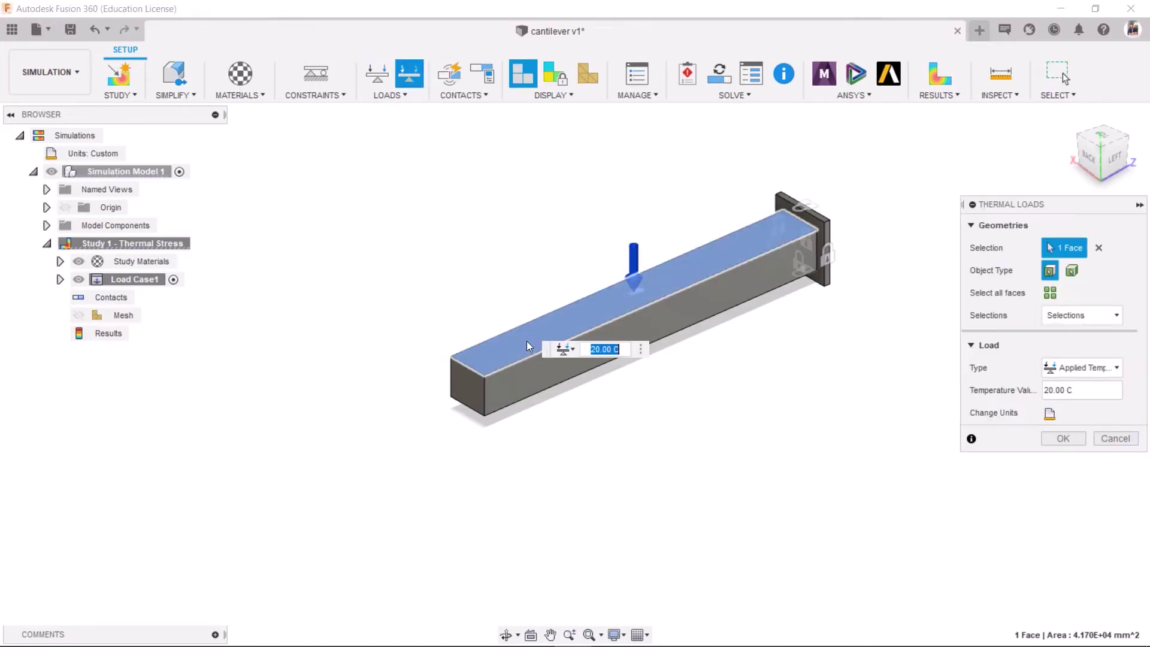
key(Return)
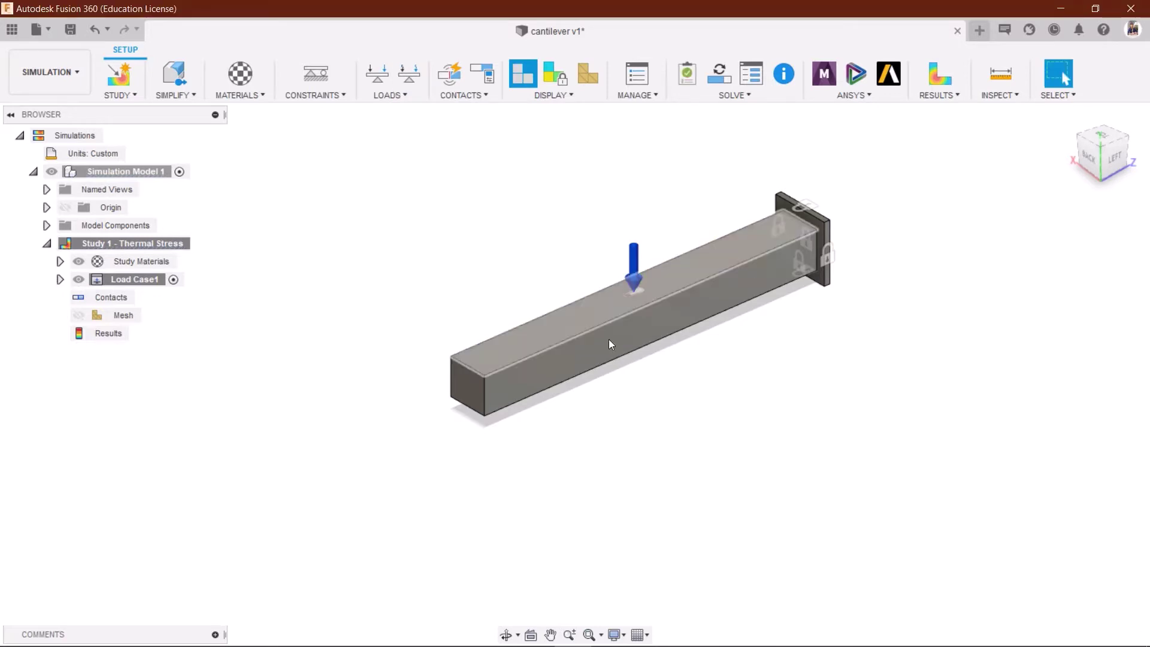
Compute the thermal stress study's results by solving it locally
click(939, 74)
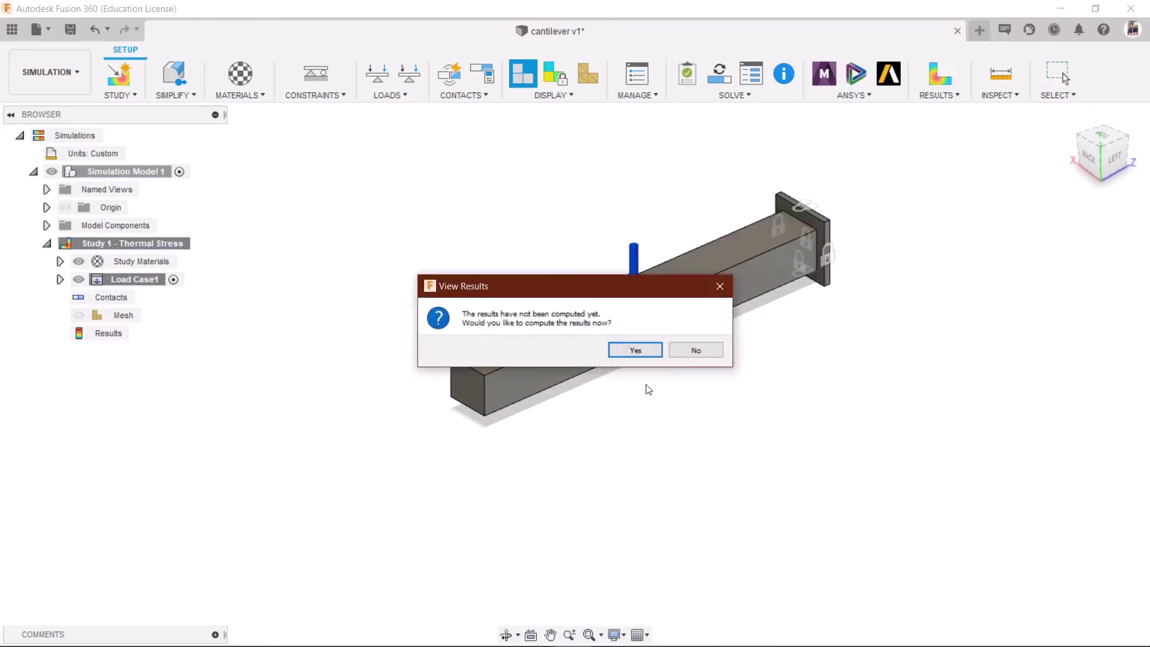
click(635, 350)
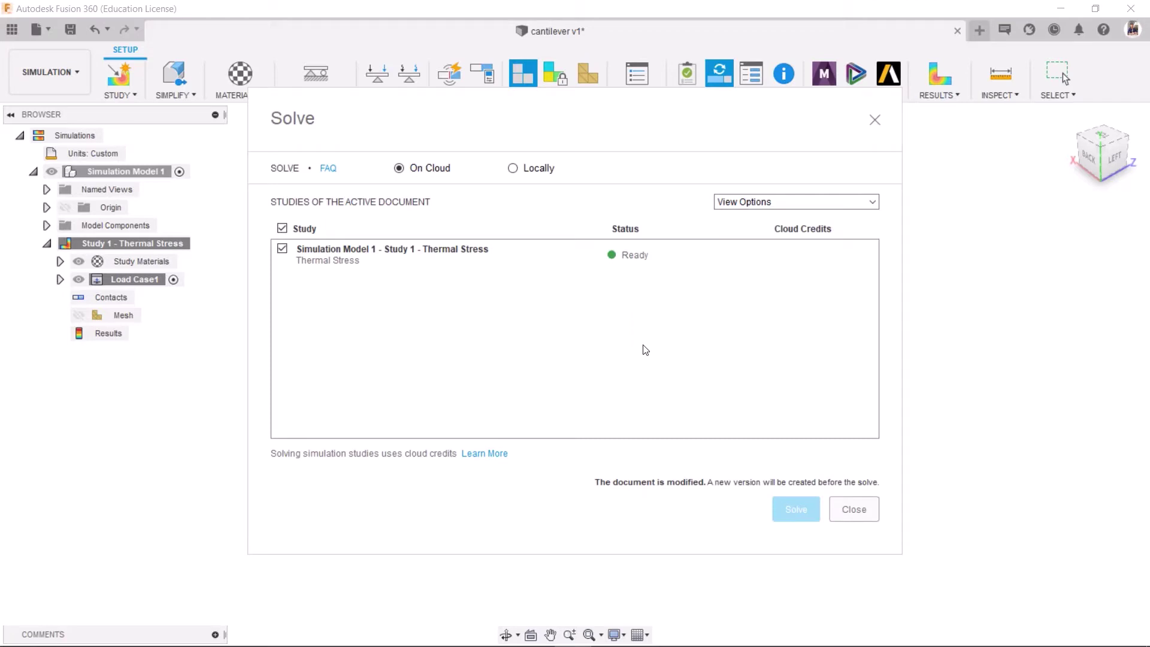
click(517, 169)
click(781, 506)
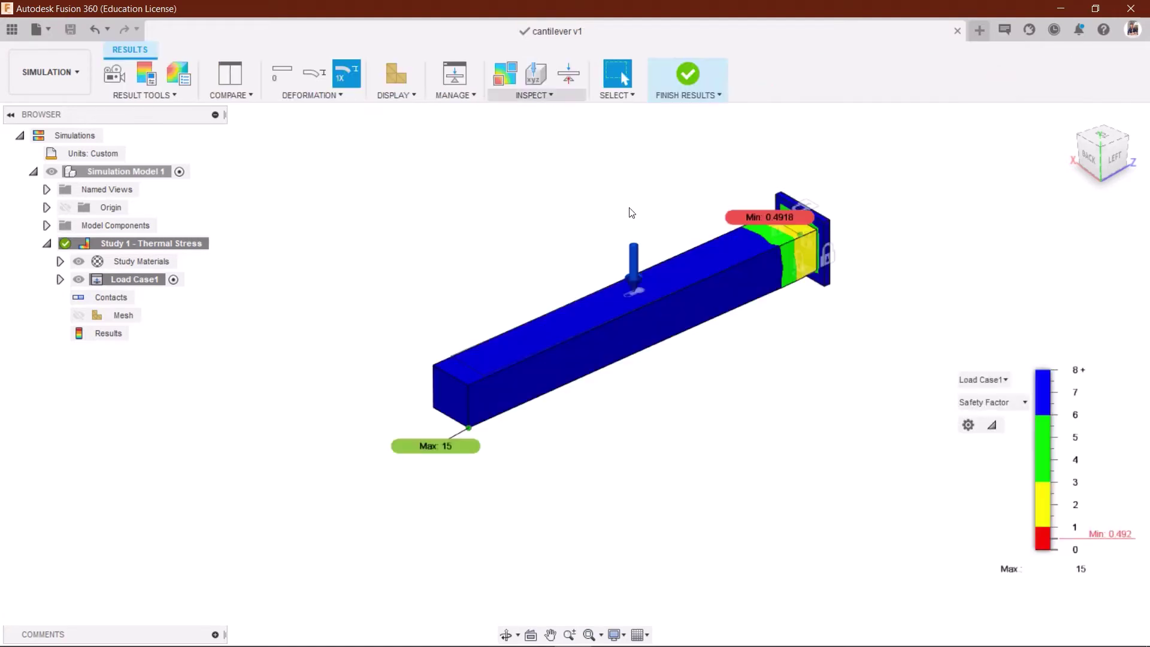
Play the safety factor results animation and examine the beam's free end in the Right view
shift+middle_drag(471, 317, 670, 300)
scroll(608, 309, up, 2)
scroll(671, 300, down, 1)
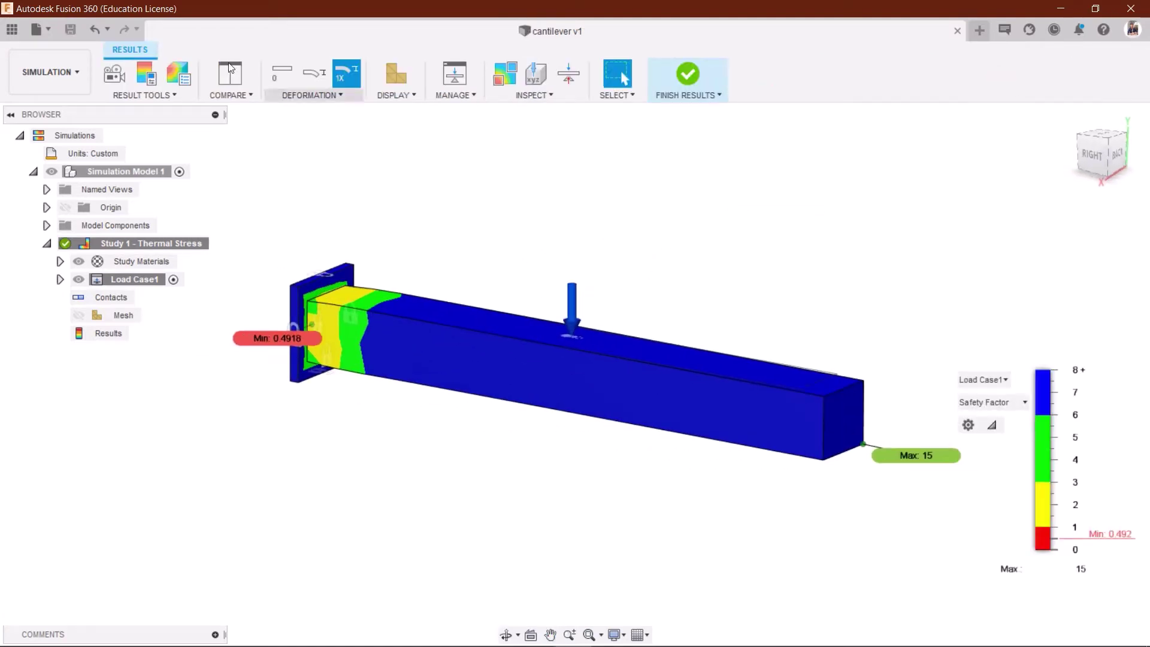
click(112, 78)
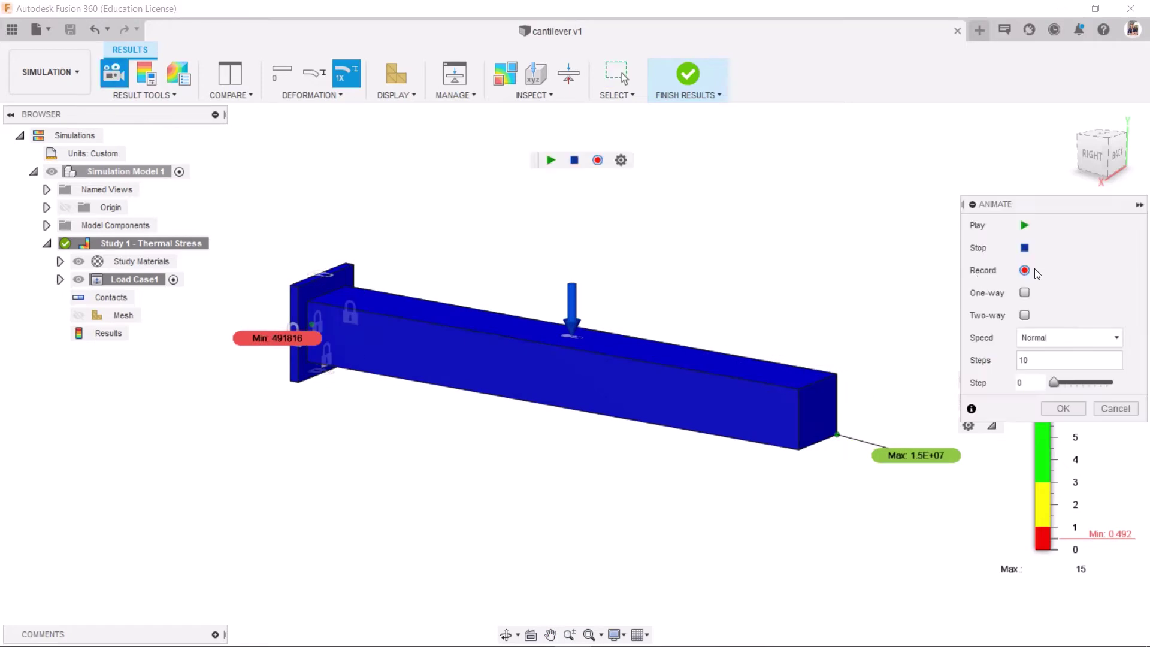
click(1023, 230)
click(1093, 157)
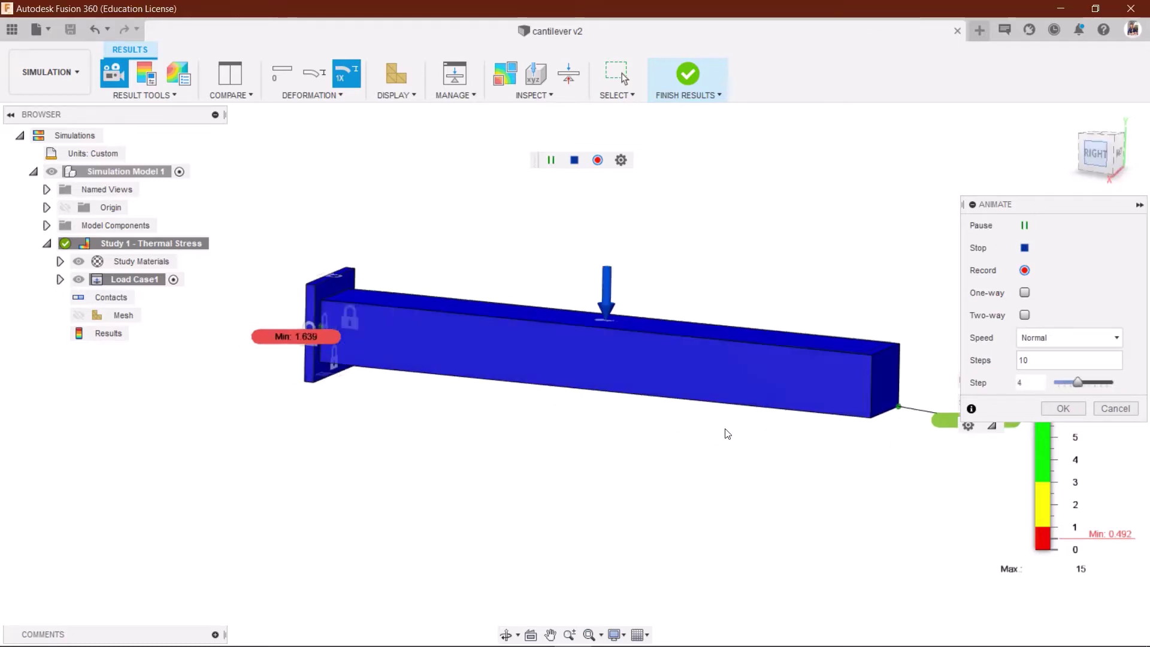
middle_drag(641, 445, 504, 498)
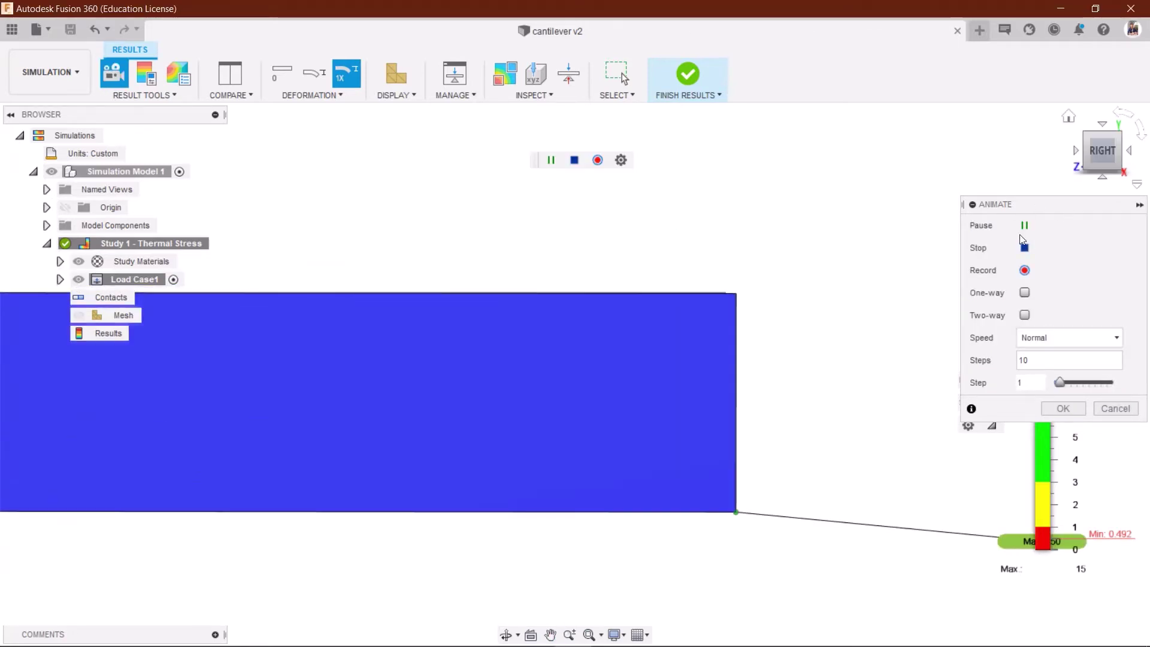
Replay the safety factor results animation and examine the end plate and the fixed end of the beam in 3D
click(1023, 230)
click(1023, 230)
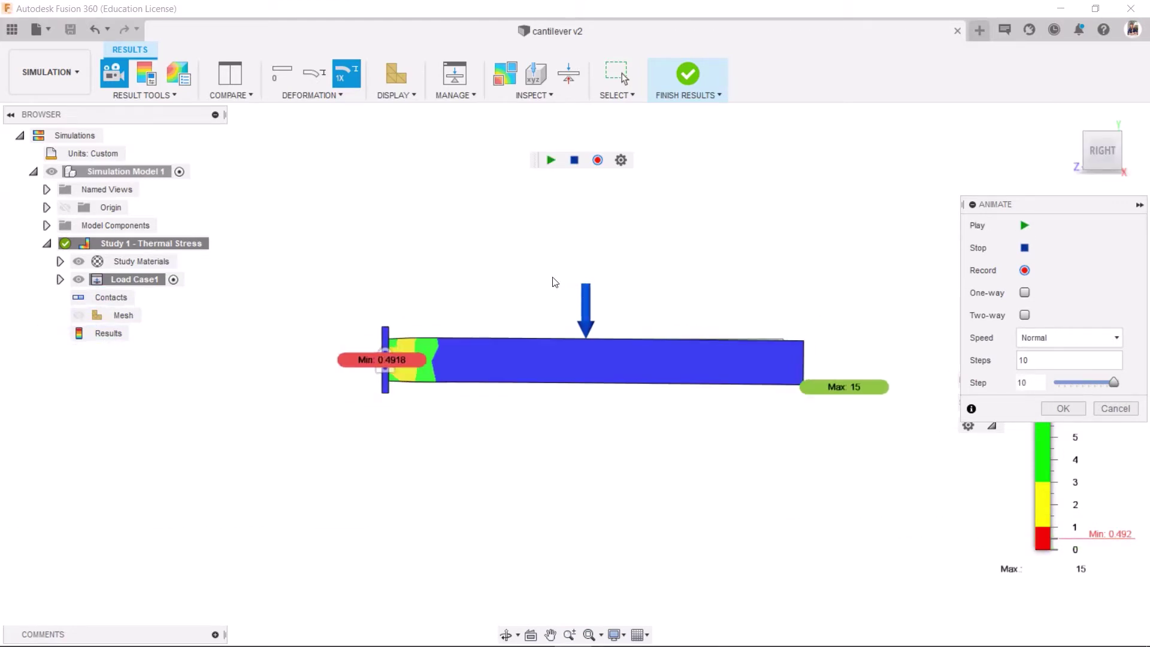
shift+middle_drag(599, 261, 677, 327)
scroll(413, 406, up, 5)
middle_drag(395, 393, 257, 413)
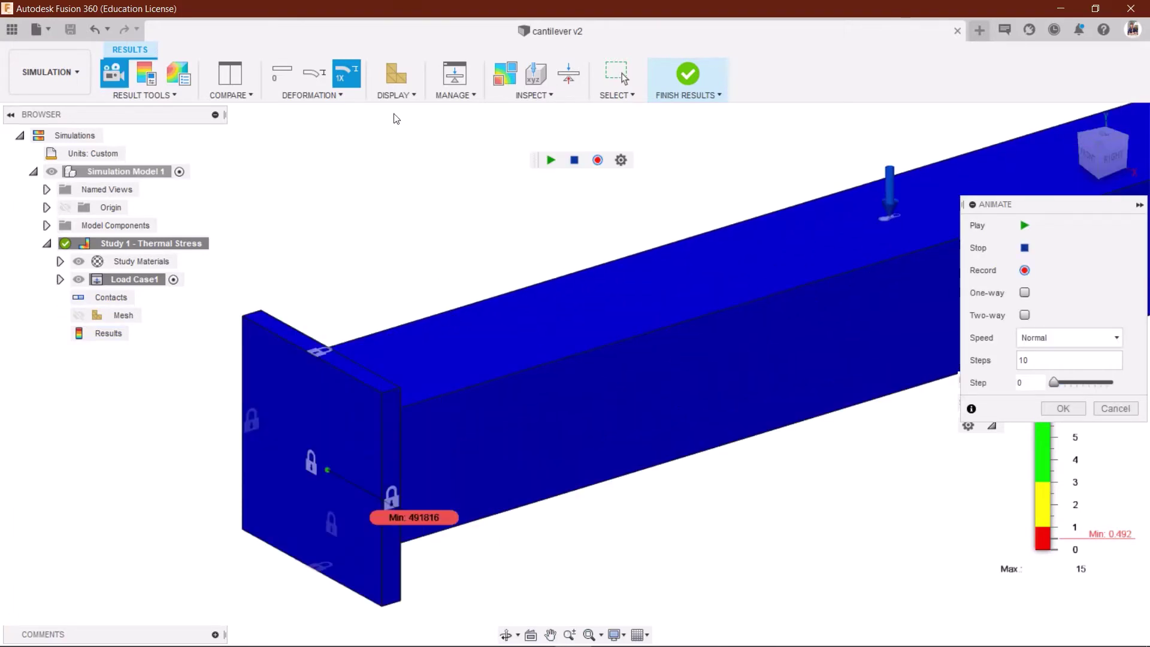
click(1023, 227)
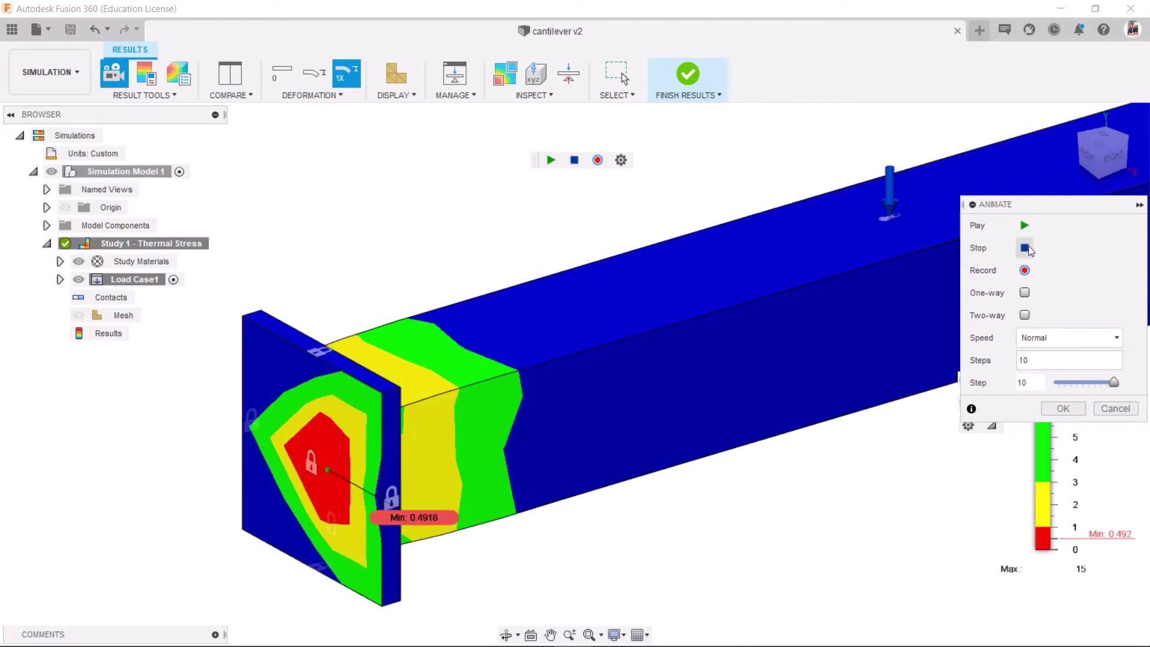
Compare the study's safety factor results side by side from the rear right, and finish the comparison
click(229, 73)
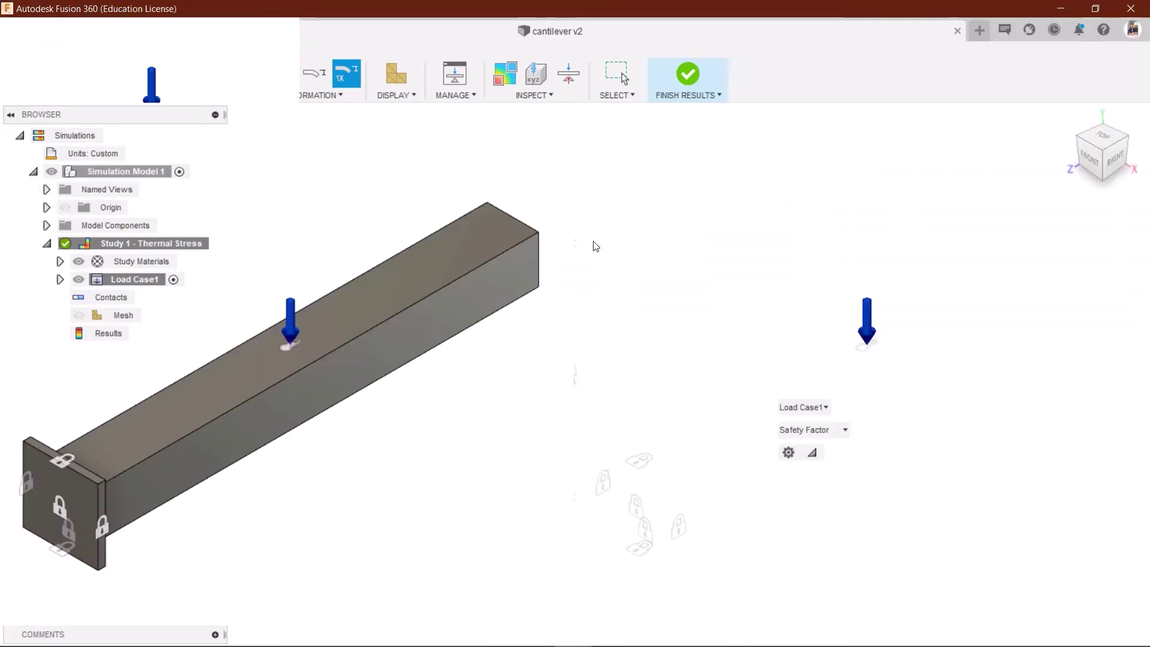
shift+middle_drag(793, 164, 694, 210)
click(11, 114)
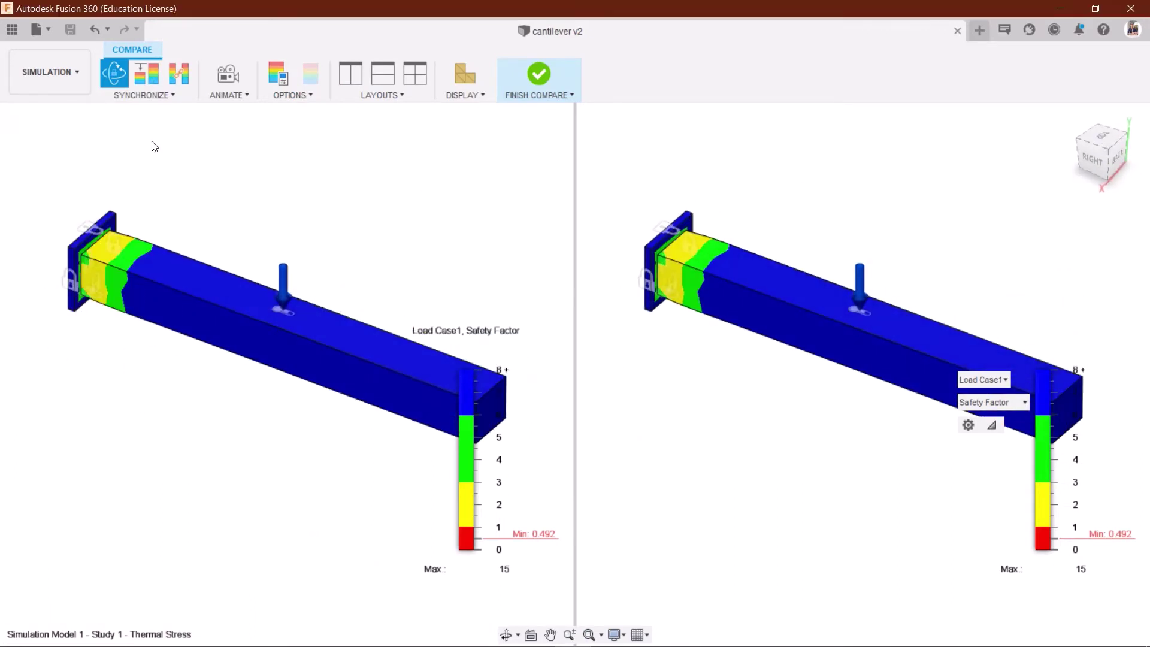
scroll(794, 252, up, 1)
shift+middle_drag(778, 231, 772, 237)
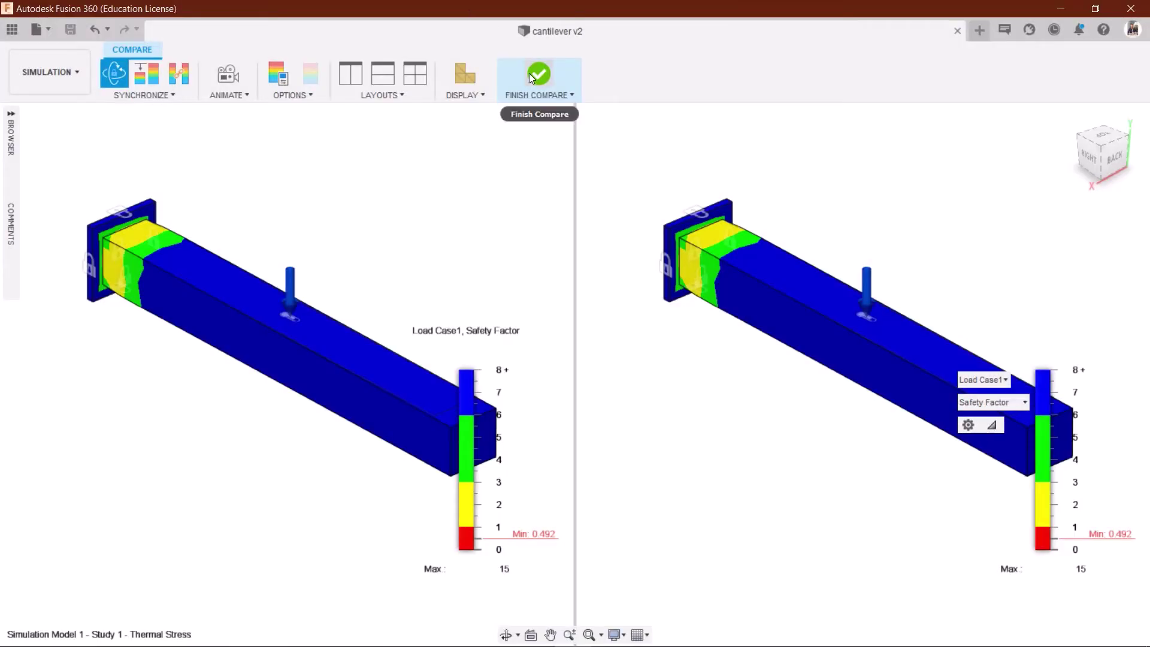
click(539, 75)
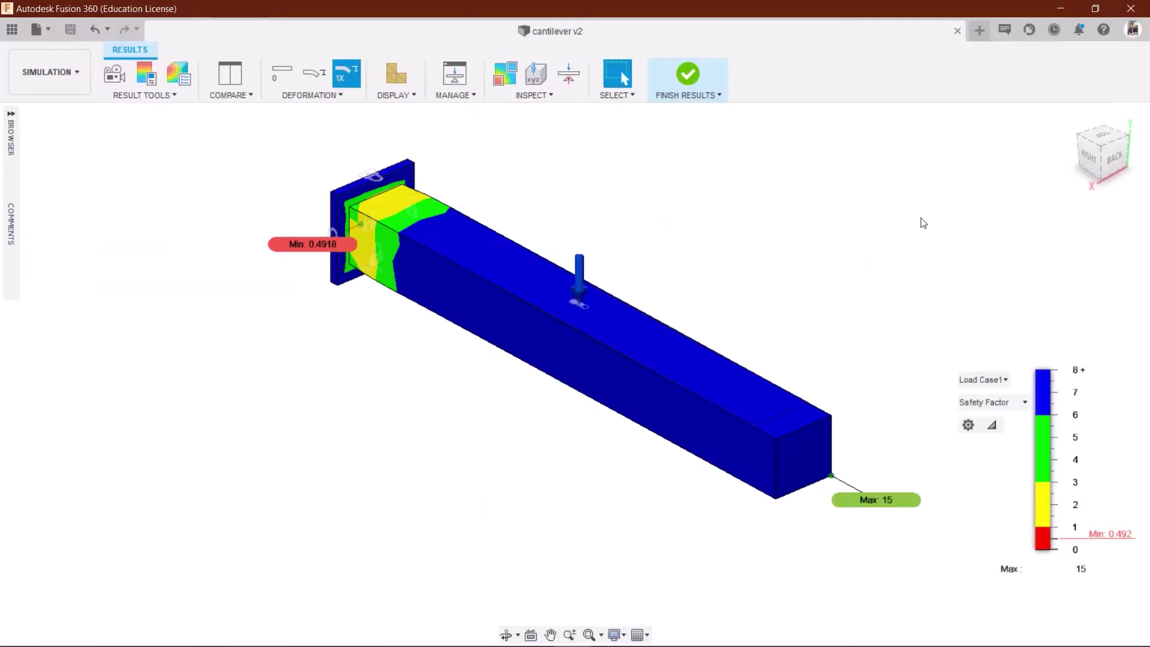
Create a new design and save it as "simply supported" in the Omega Fusion location
click(980, 31)
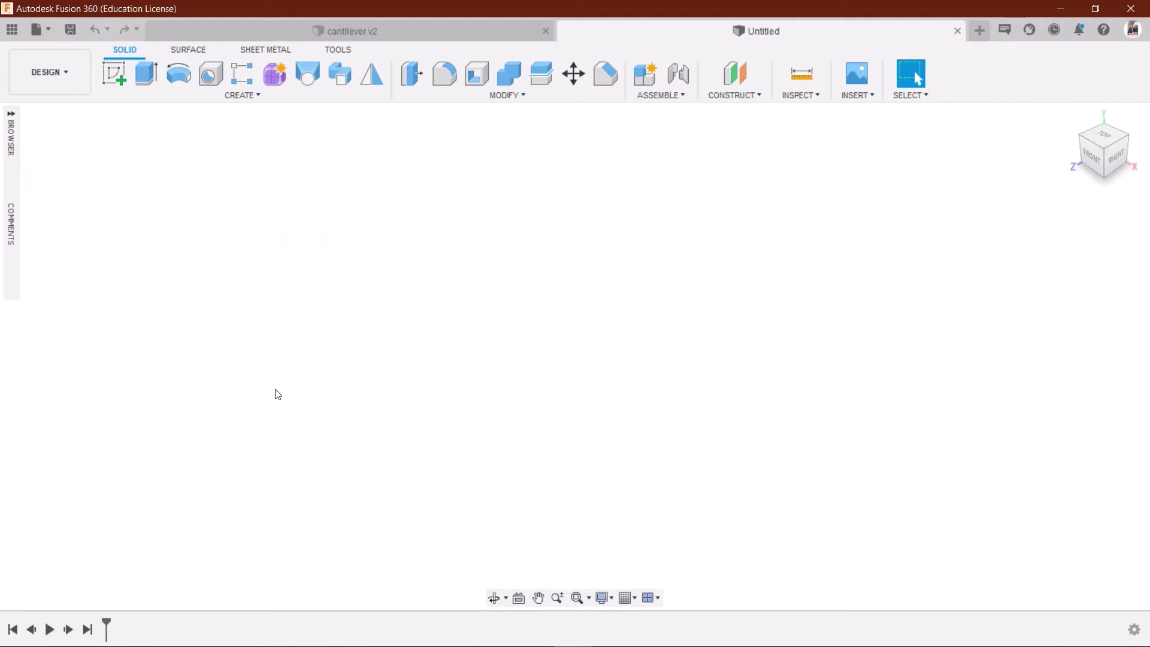
key(ctrl+s)
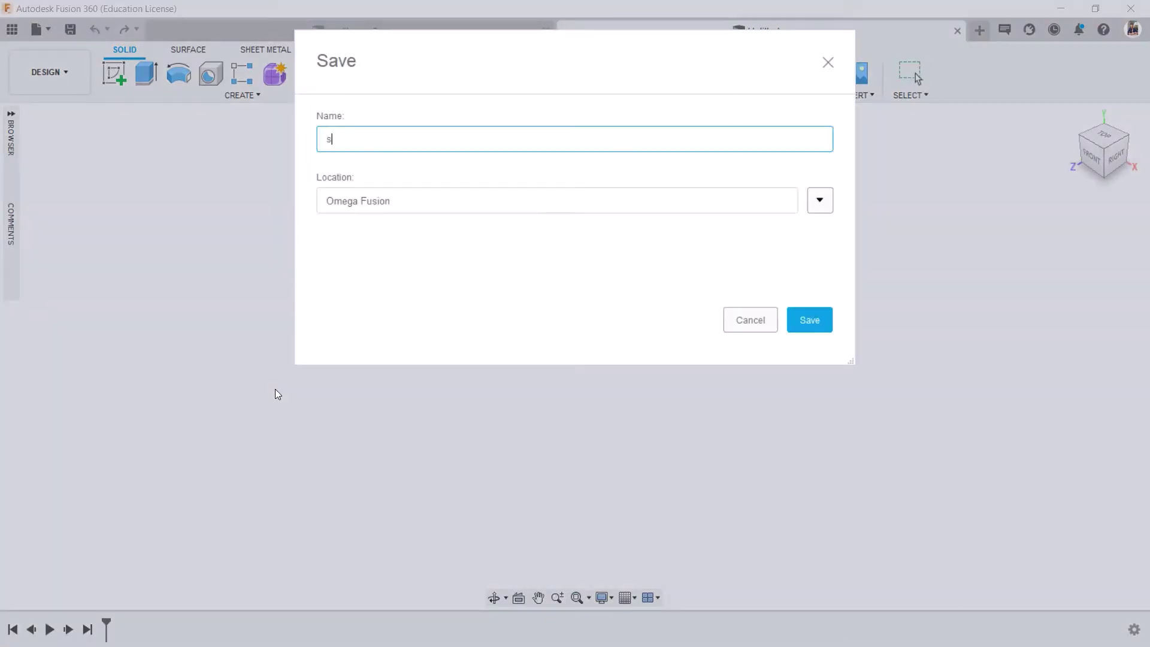
text(simply supported)
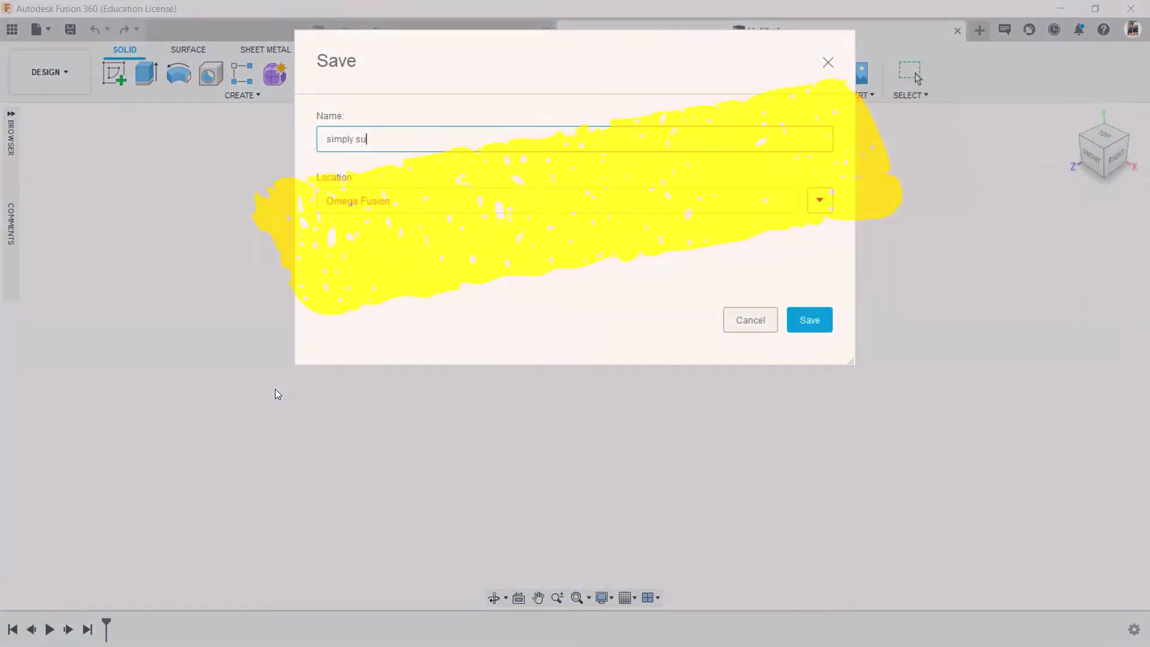
key(Return)
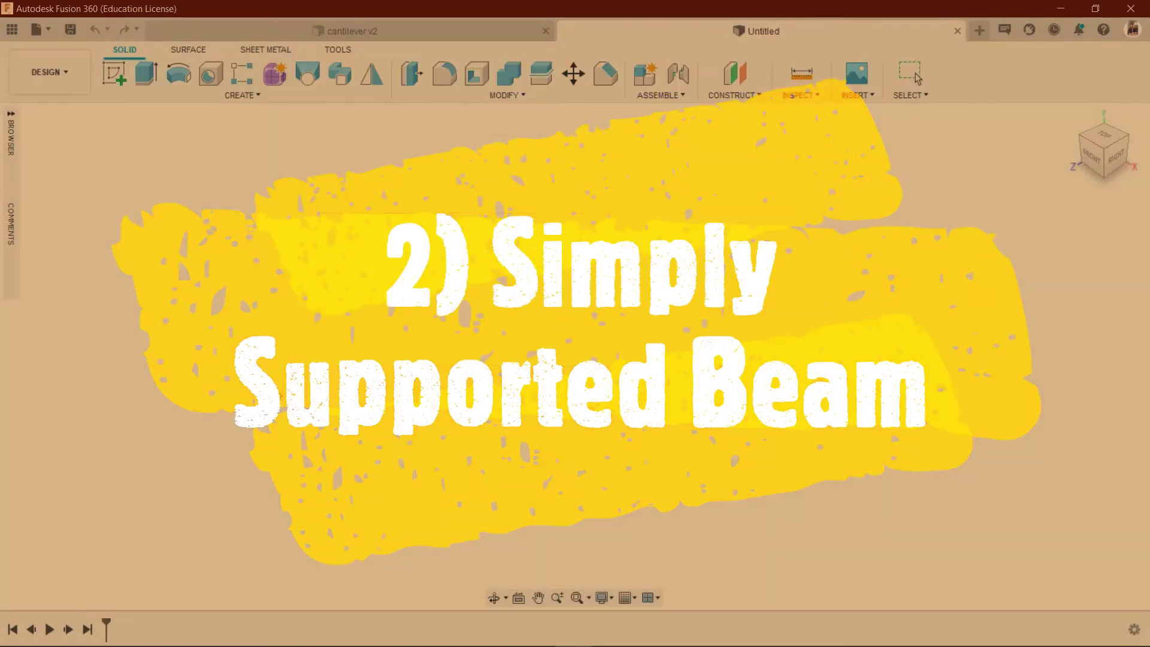
Sketch a rectangle from the origin on the Right view plane, about 31 cm long and 2 cm high
click(114, 73)
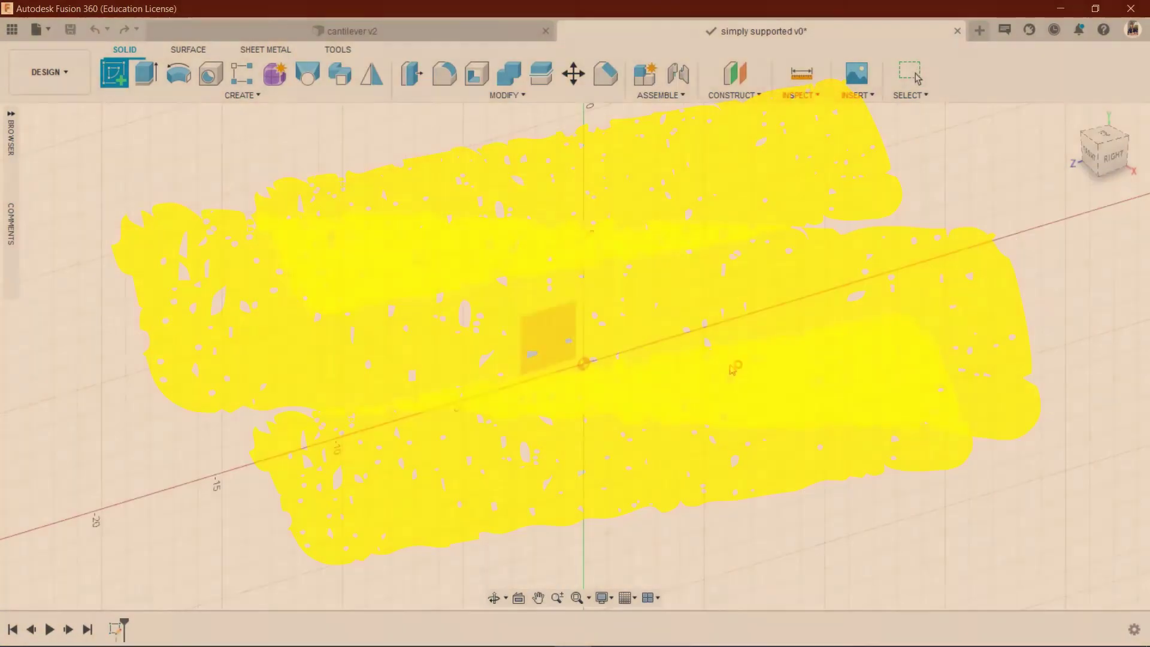
click(547, 341)
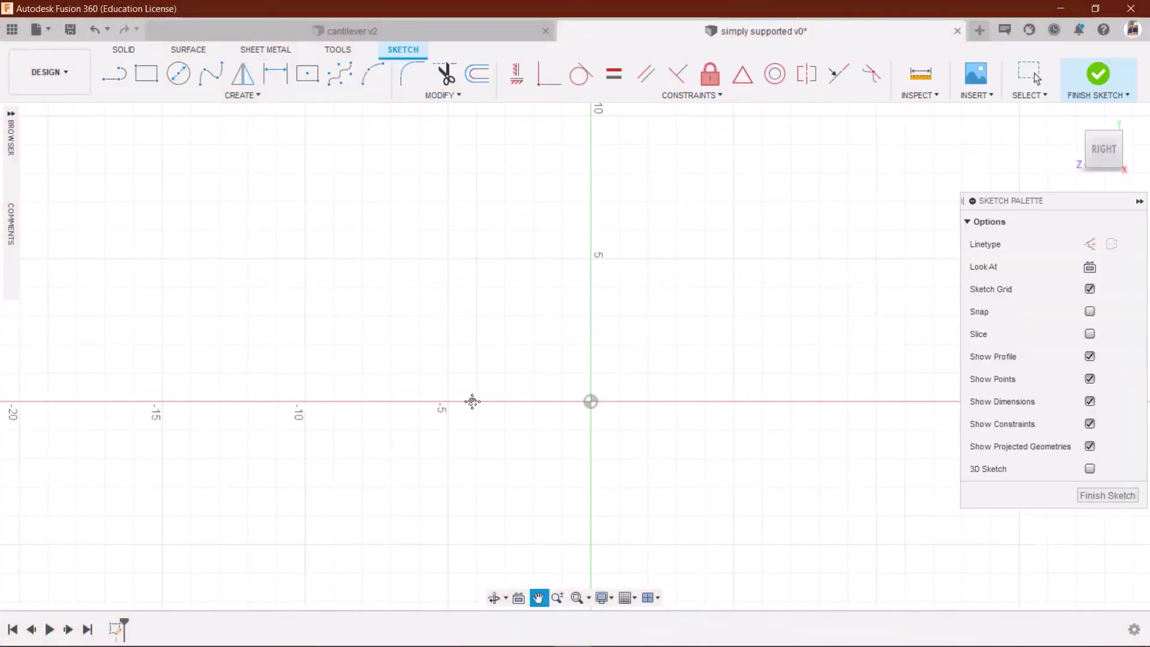
middle_drag(612, 386, 347, 421)
key(r)
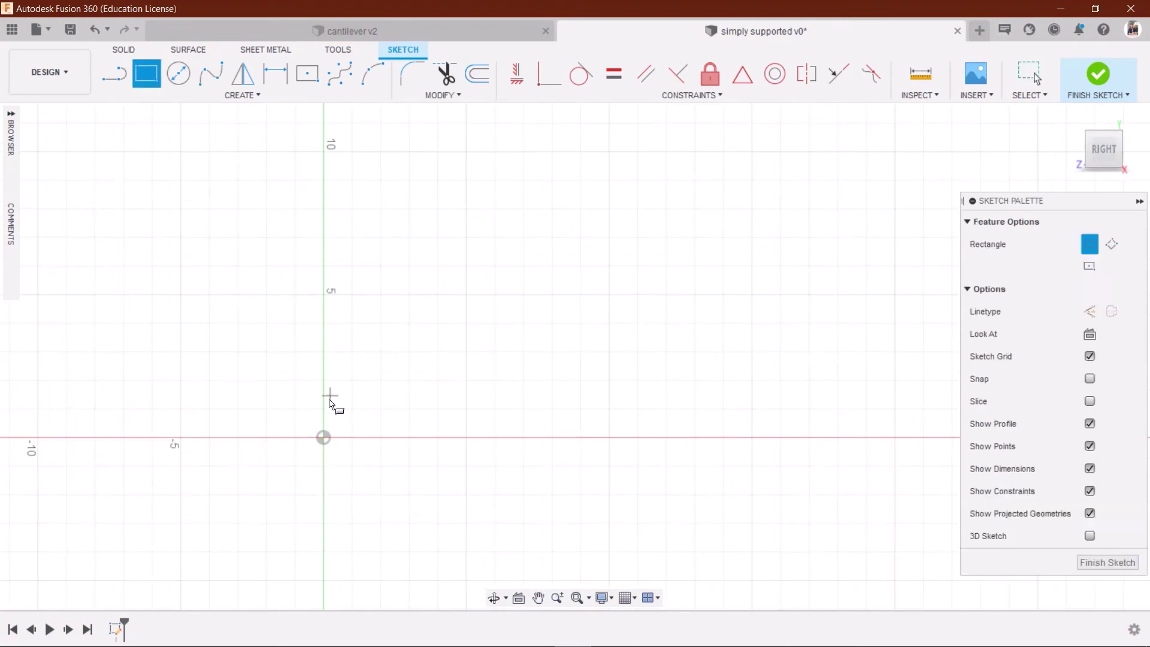
click(323, 437)
middle_drag(819, 401, 500, 357)
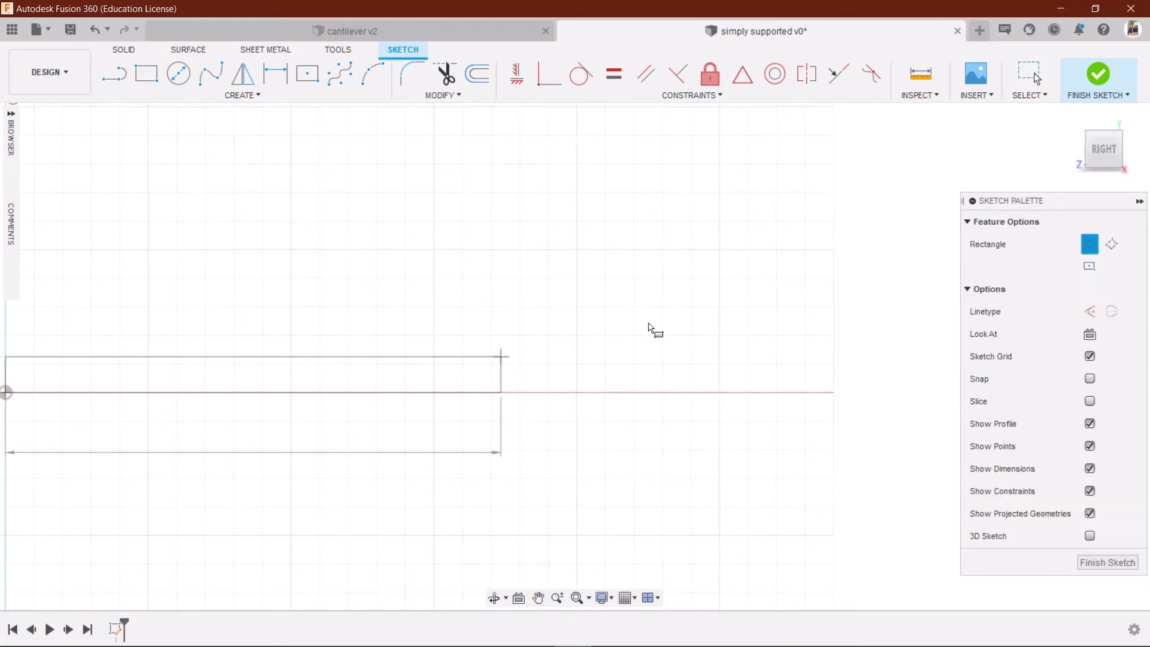
click(905, 341)
Extrude the rectangle profile -3.00 cm as a new body to form the beam
key(e)
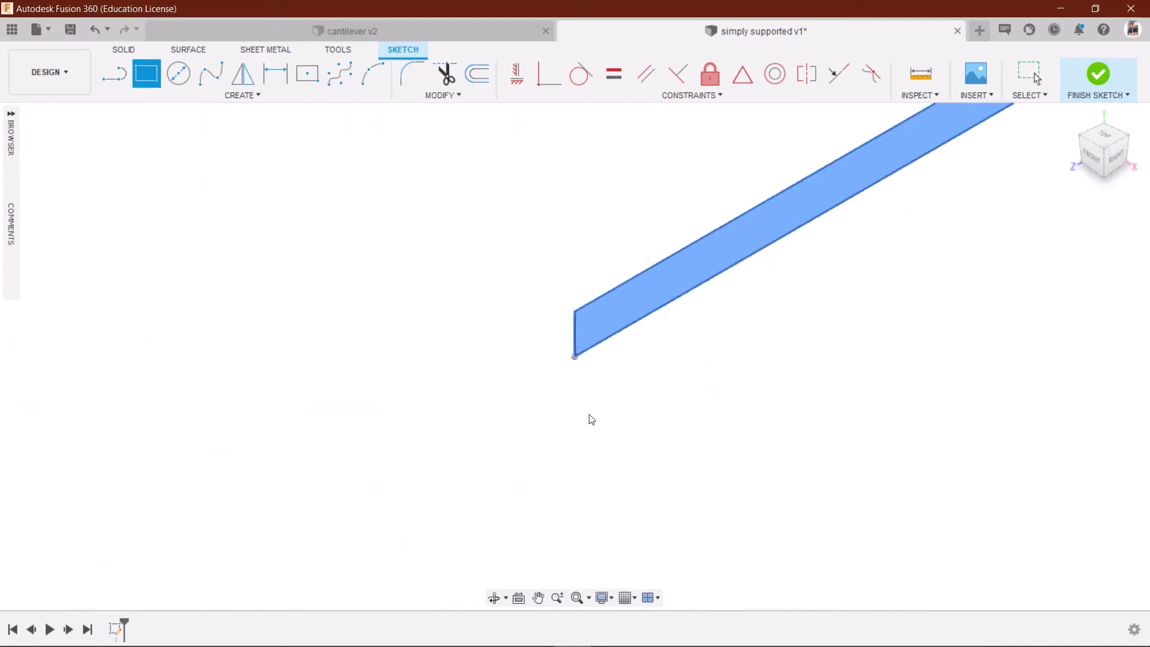
middle_drag(696, 237, 513, 481)
drag(715, 402, 630, 383)
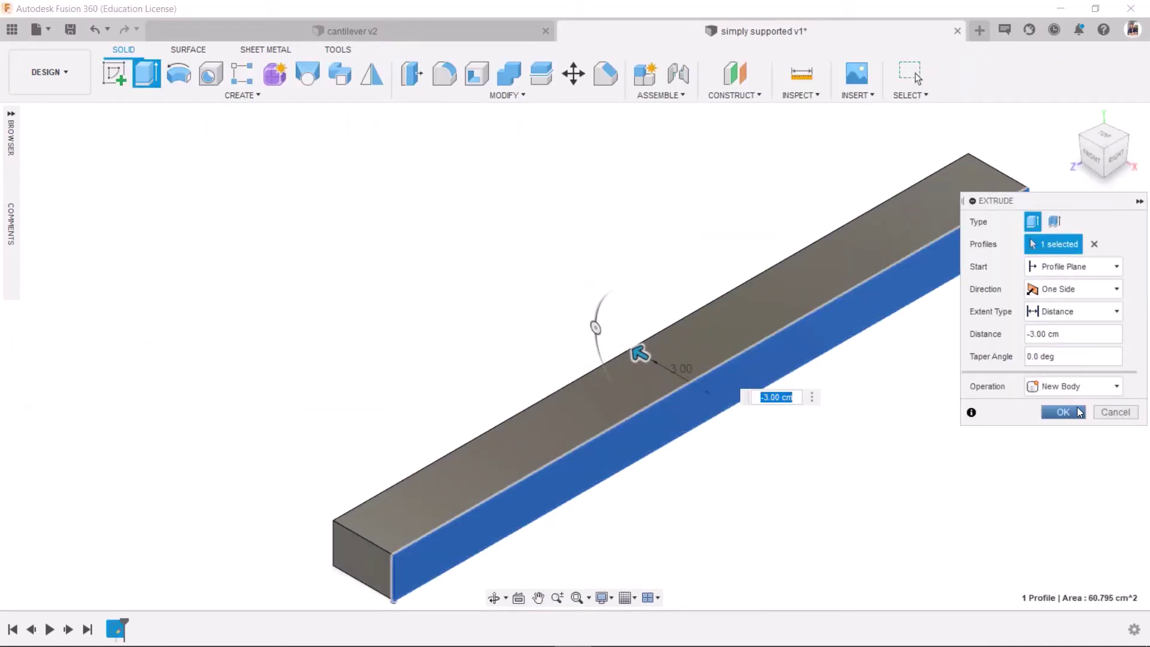
key(Return)
scroll(384, 252, down, 2)
Start a sketch on the beam's long side face and draw a sloping line up to its lower edge, about 3.8 cm from the origin
click(119, 84)
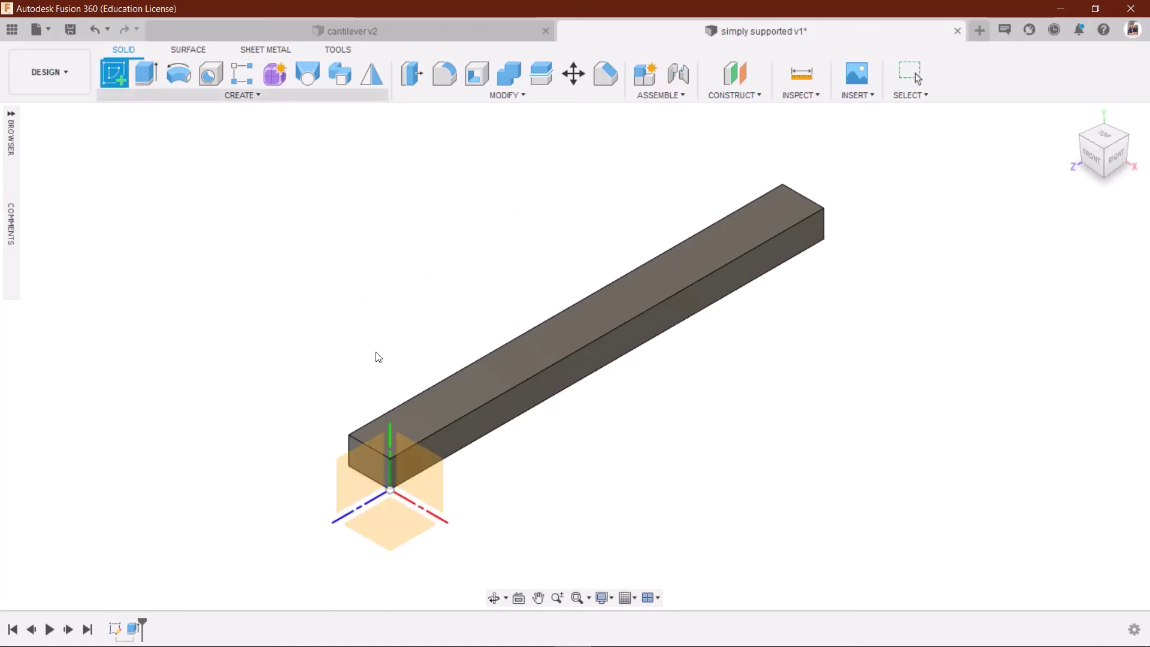
click(468, 445)
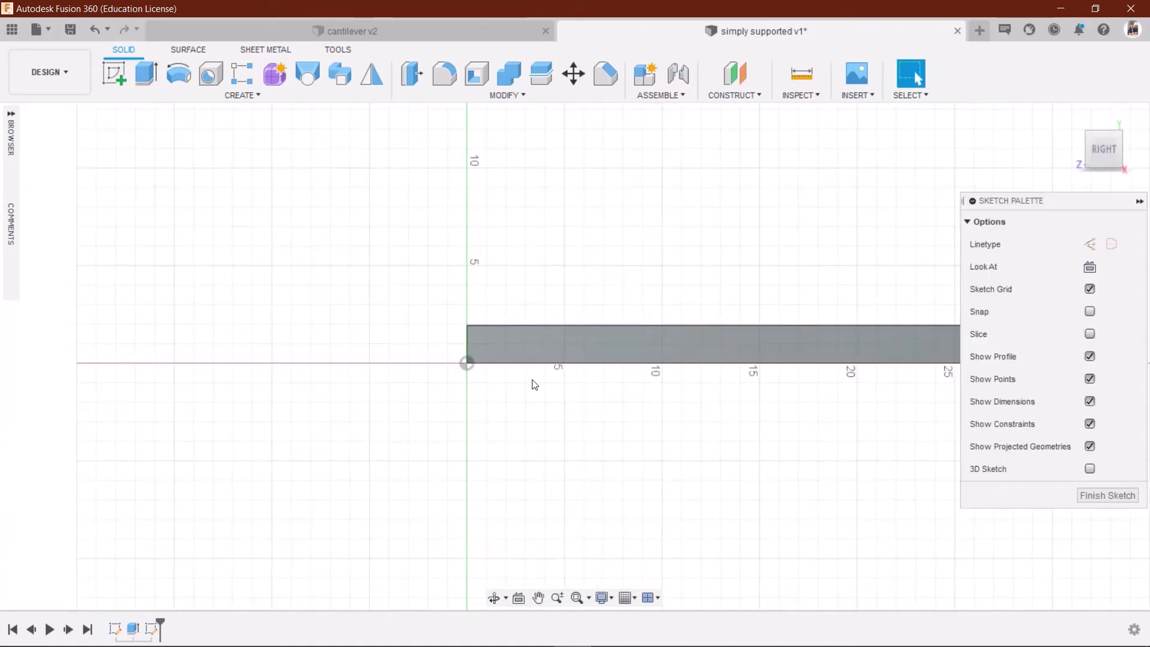
key(l)
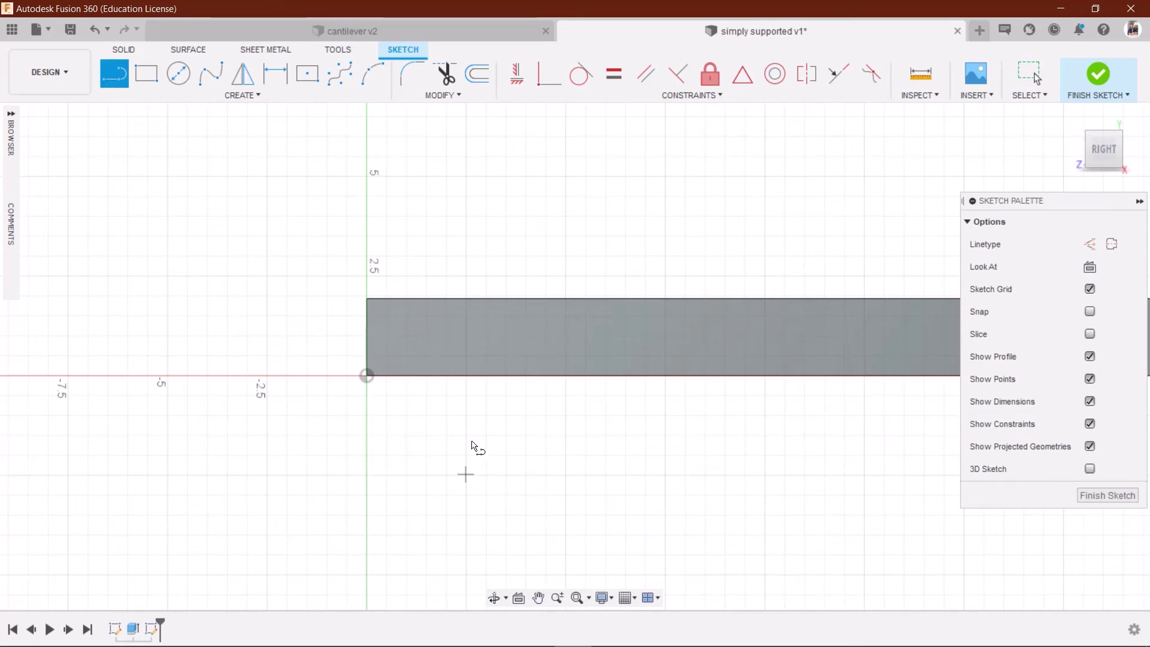
click(465, 474)
click(518, 375)
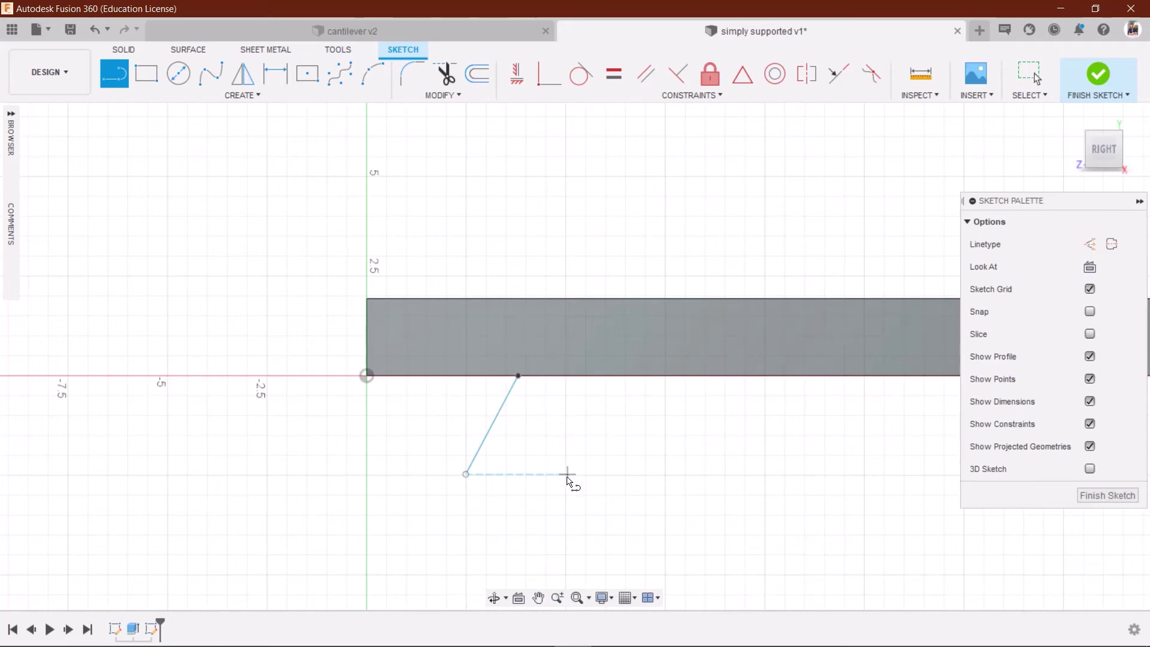
Try to draw the support's second sloping line from its base corner up to the beam's lower edge
click(565, 475)
click(525, 376)
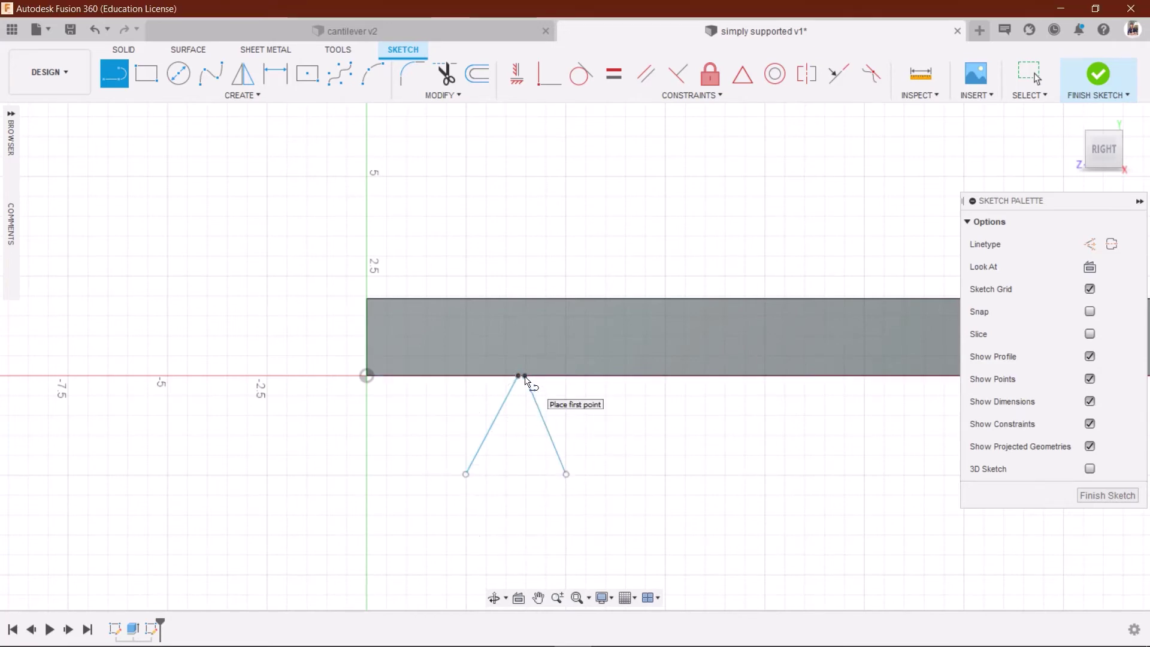
key(Escape)
Complete the support triangle with a second sloping line from the apex and a base line about 2.5 cm long
key(l)
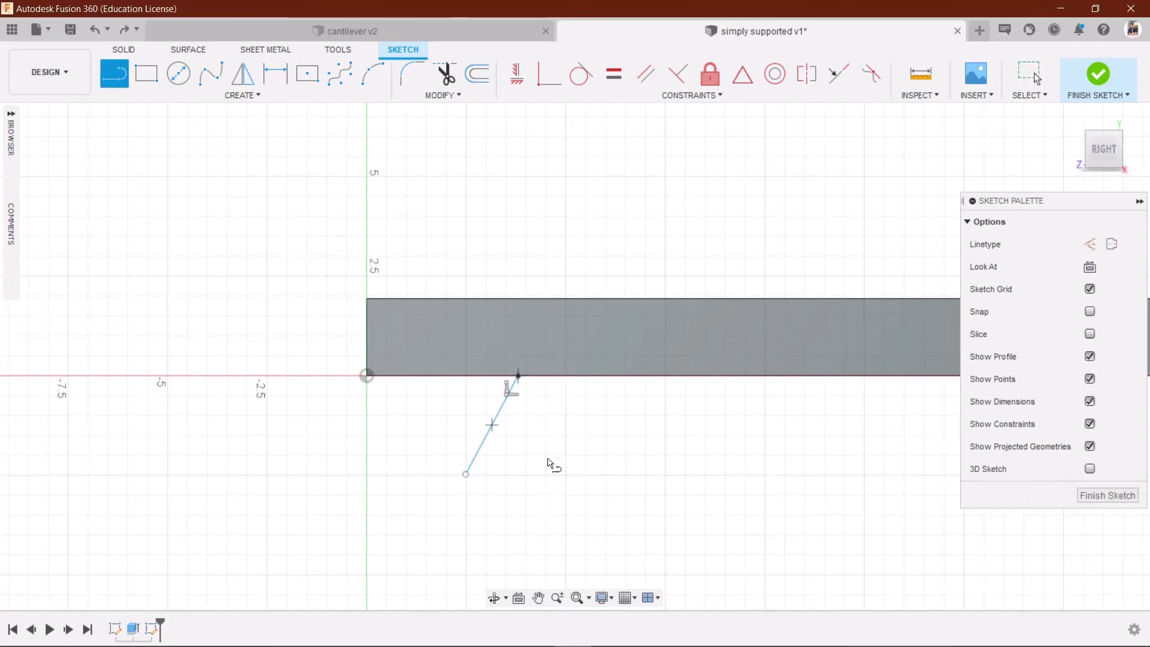
click(518, 376)
click(566, 474)
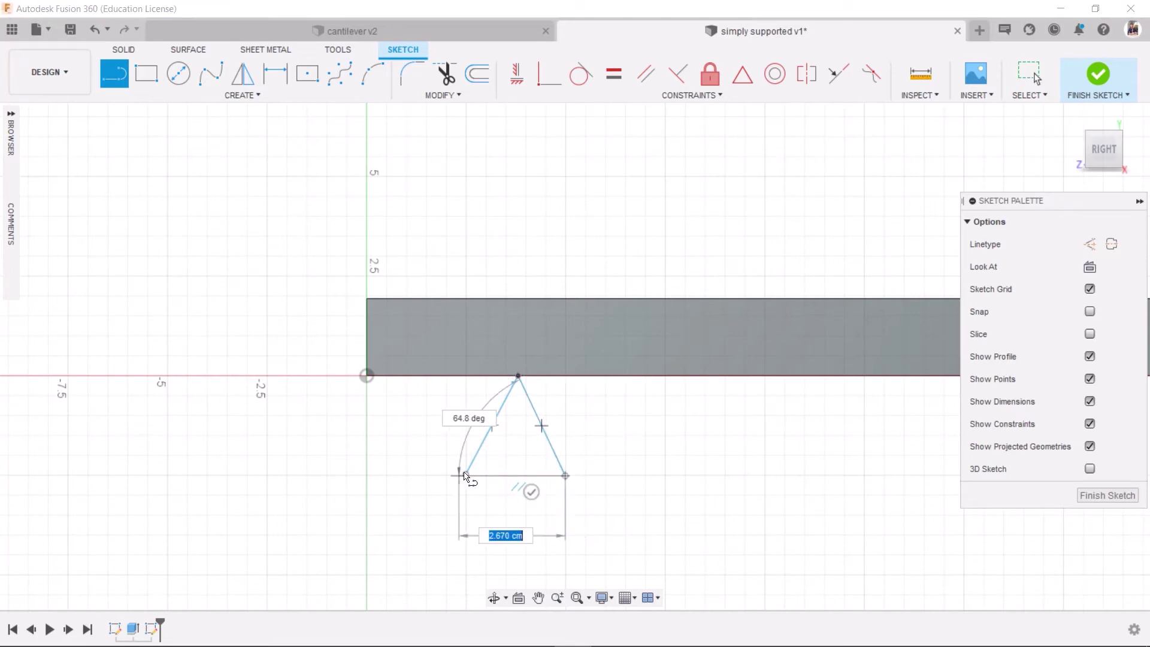
click(466, 475)
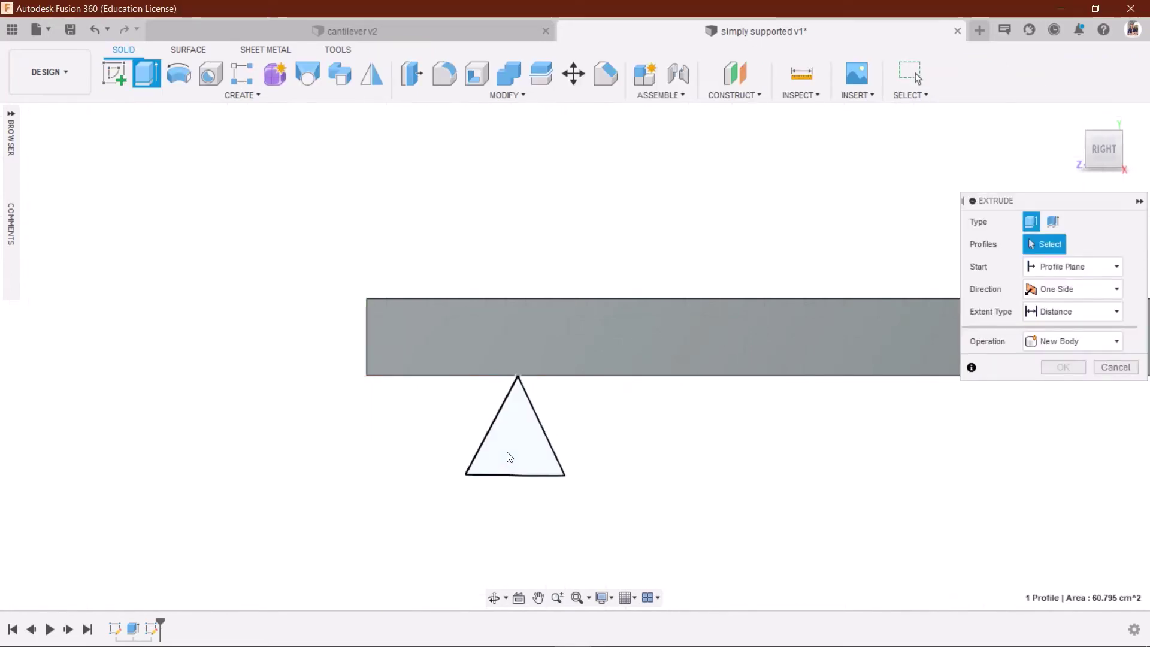
Extrude the triangle as a new body with direction Two Sides, 0.00 cm on side 1 and 2.60 cm on side 2
click(507, 454)
scroll(557, 352, down, 1)
shift+middle_drag(563, 350, 711, 335)
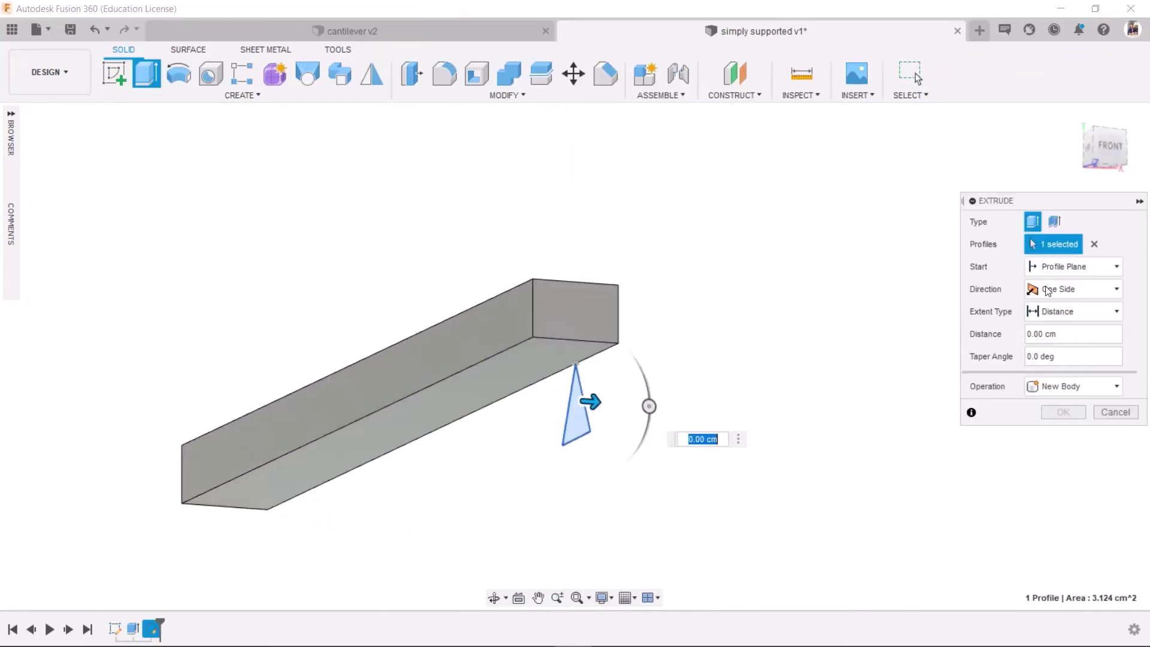
click(1072, 289)
click(1055, 316)
click(1109, 146)
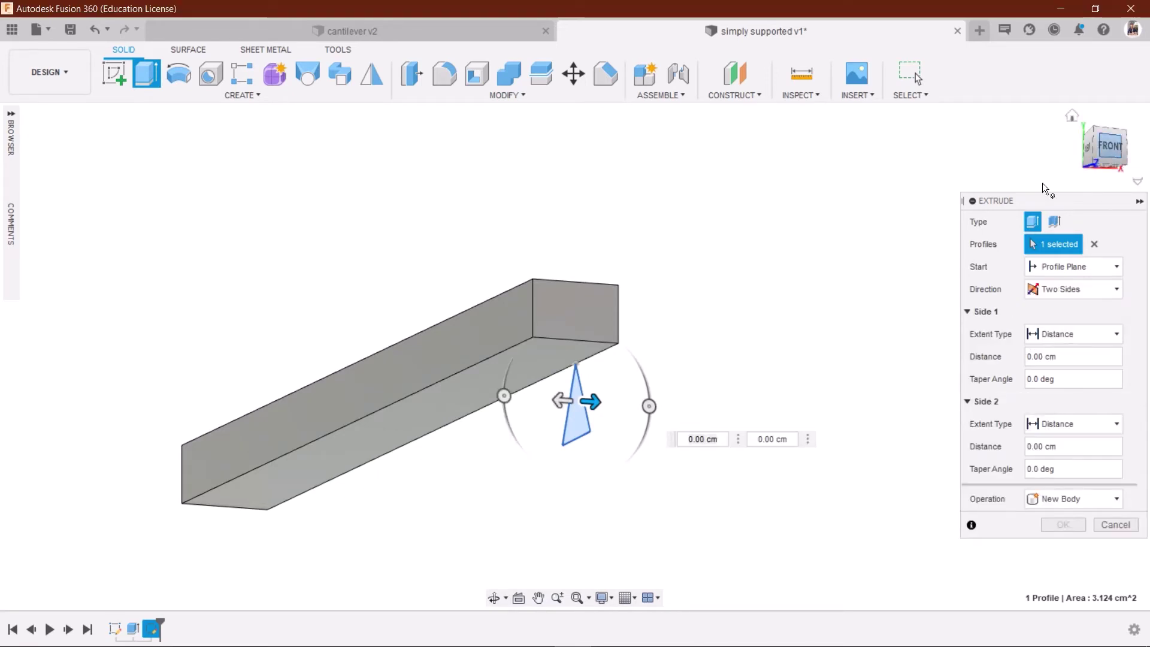
drag(561, 378, 333, 379)
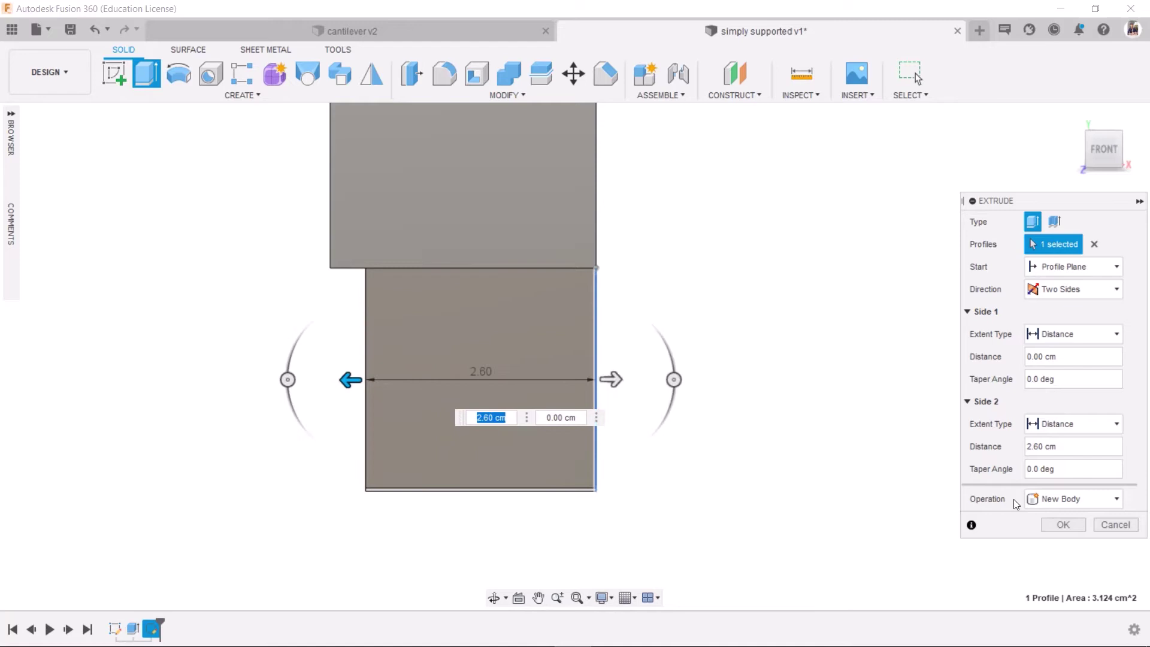
click(1062, 525)
Move the triangular support body 0.20 cm in X to centre it across the beam's width
key(m)
click(462, 401)
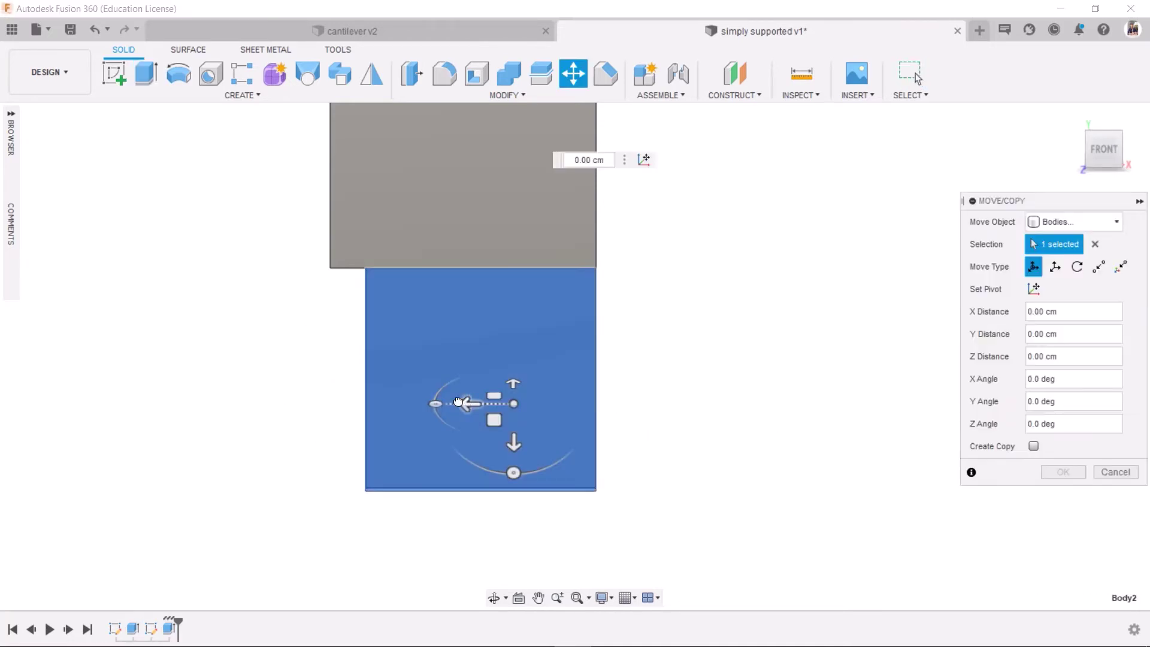
drag(458, 401, 453, 401)
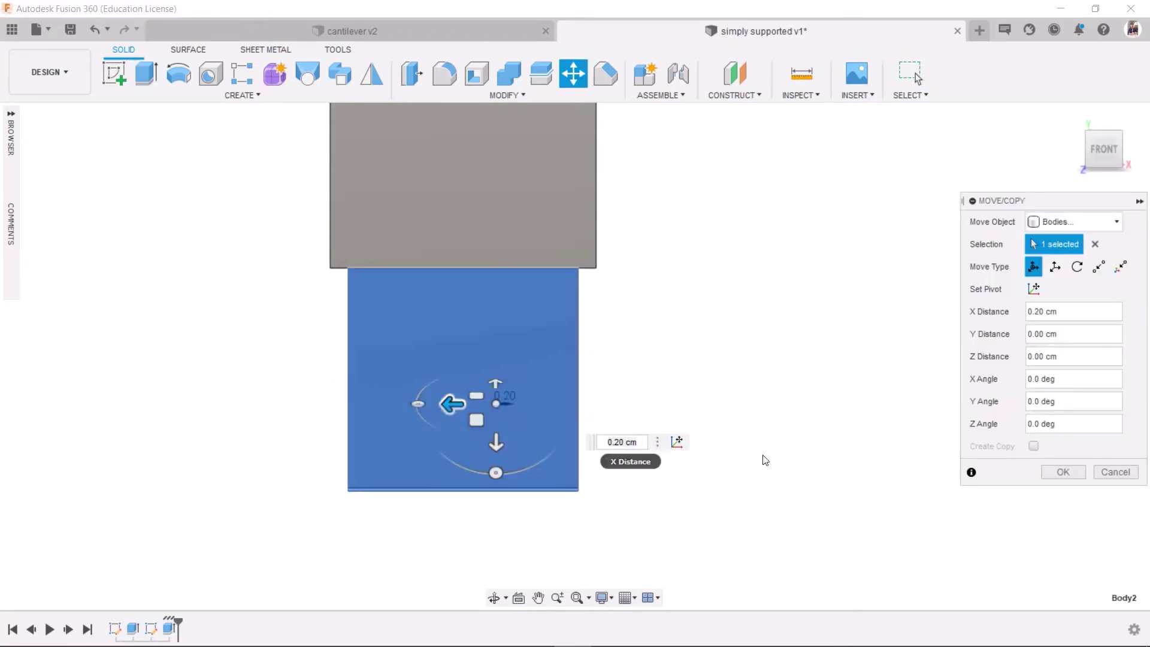
click(1063, 473)
scroll(480, 361, down, 4)
shift+middle_drag(480, 362, 361, 381)
scroll(731, 320, down, 3)
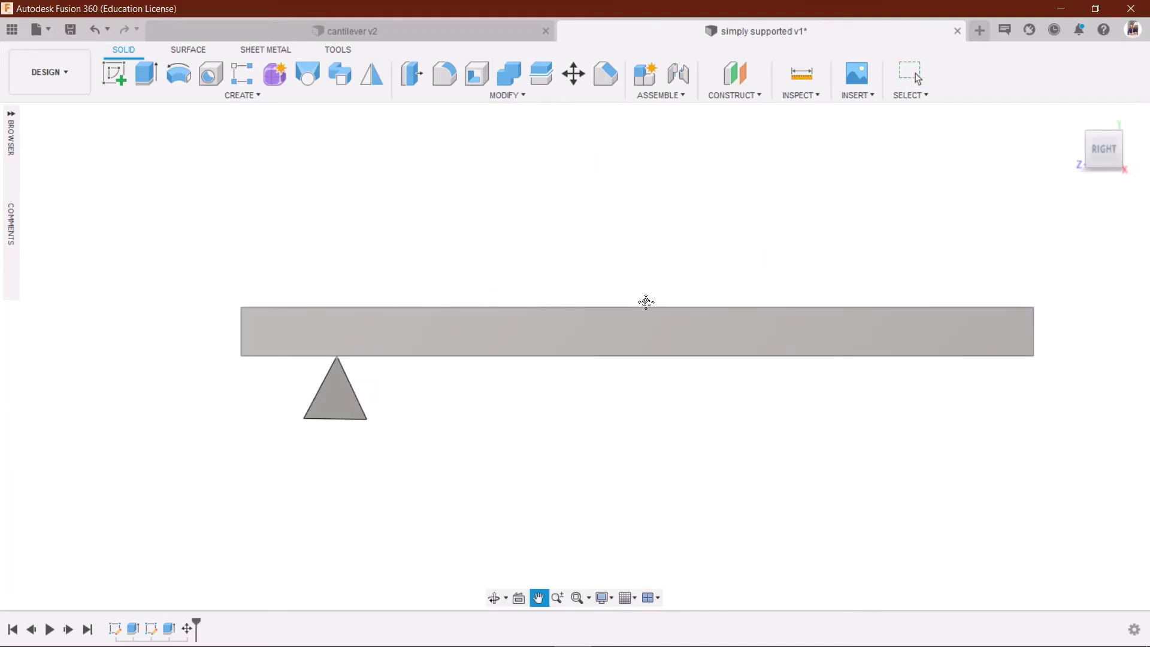
middle_drag(646, 301, 566, 285)
key(m)
click(255, 386)
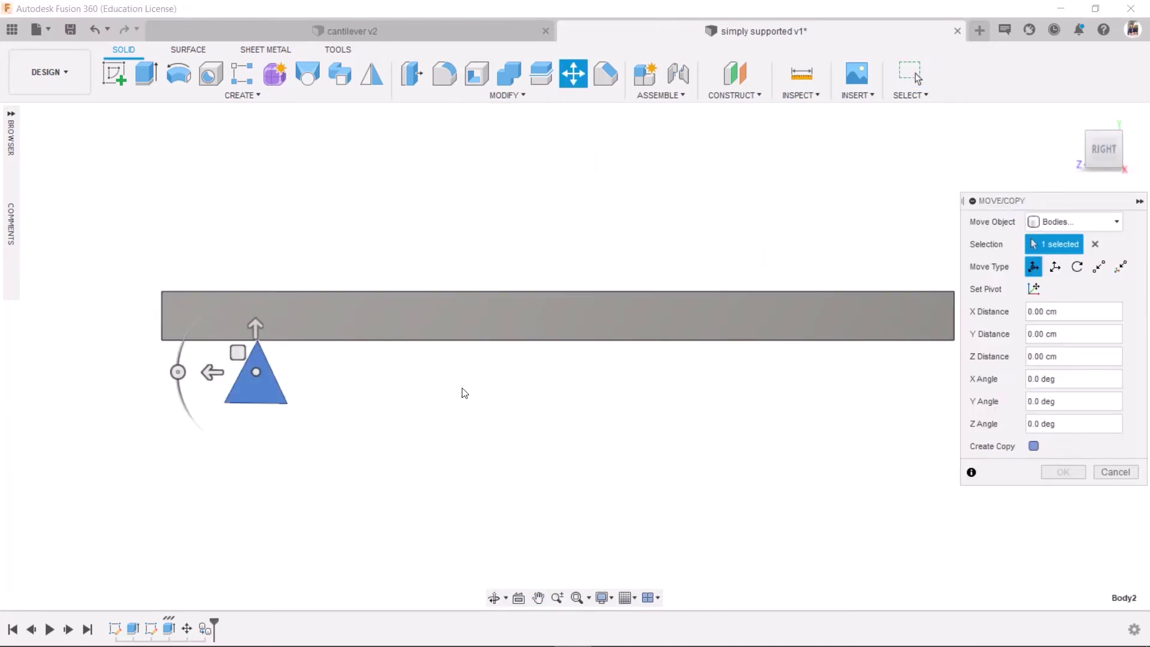
drag(215, 371, 852, 421)
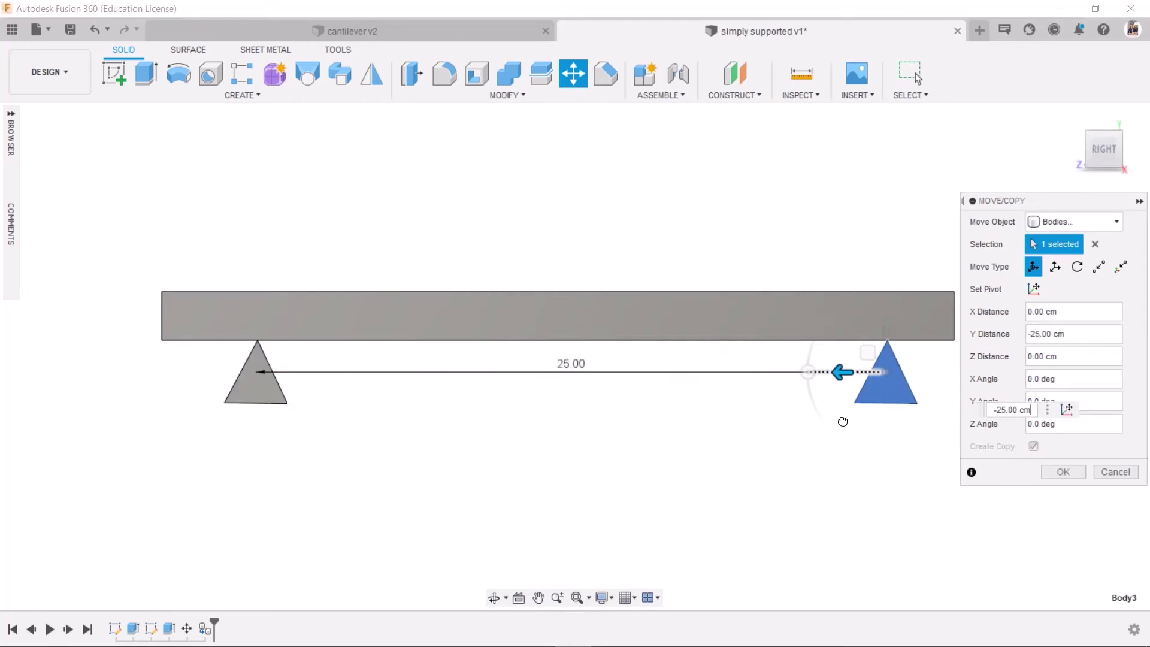
key(Escape)
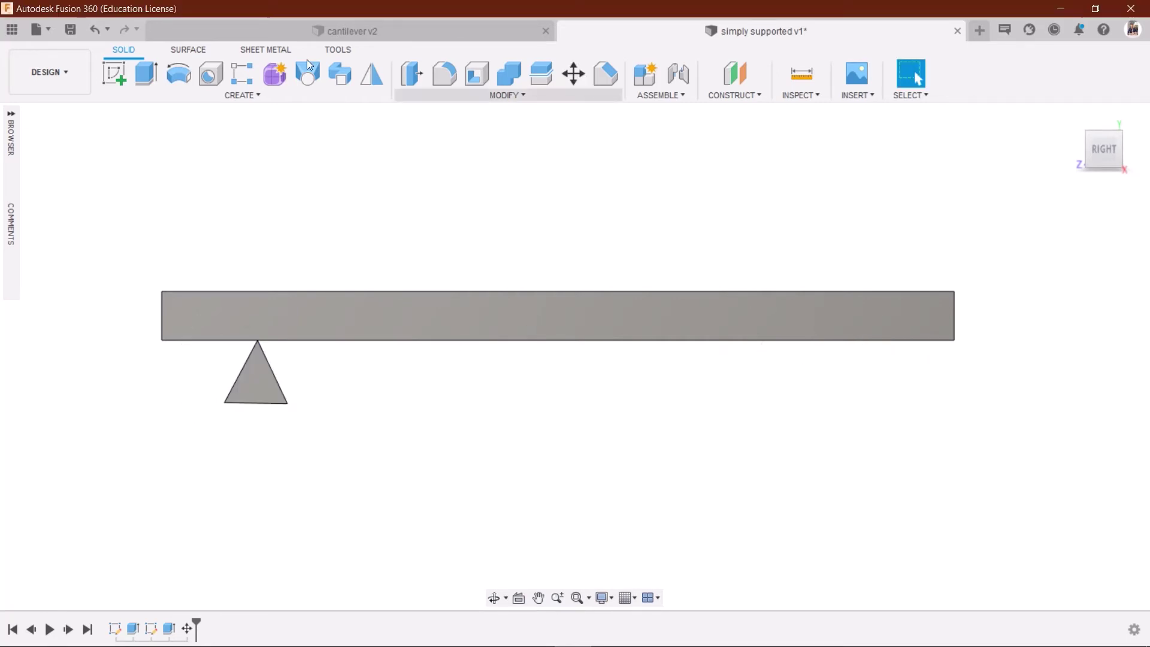
Sketch a 3.773 cm reference line along the beam's lower edge on its side face, starting from the end farthest from the support
click(114, 73)
click(432, 308)
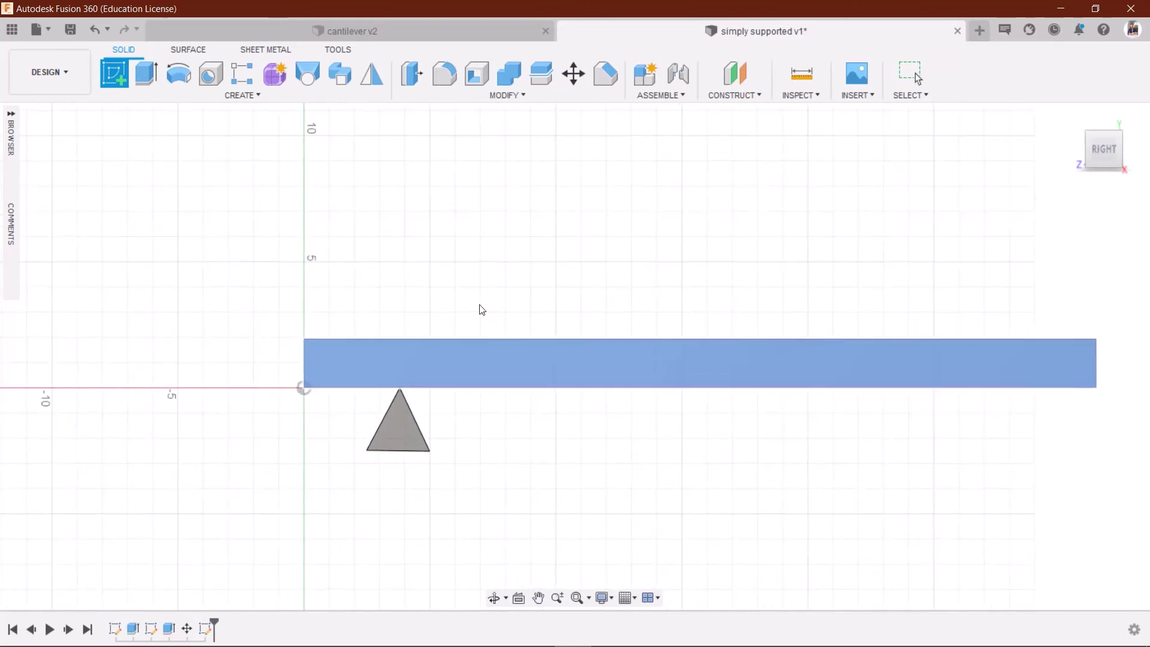
click(304, 388)
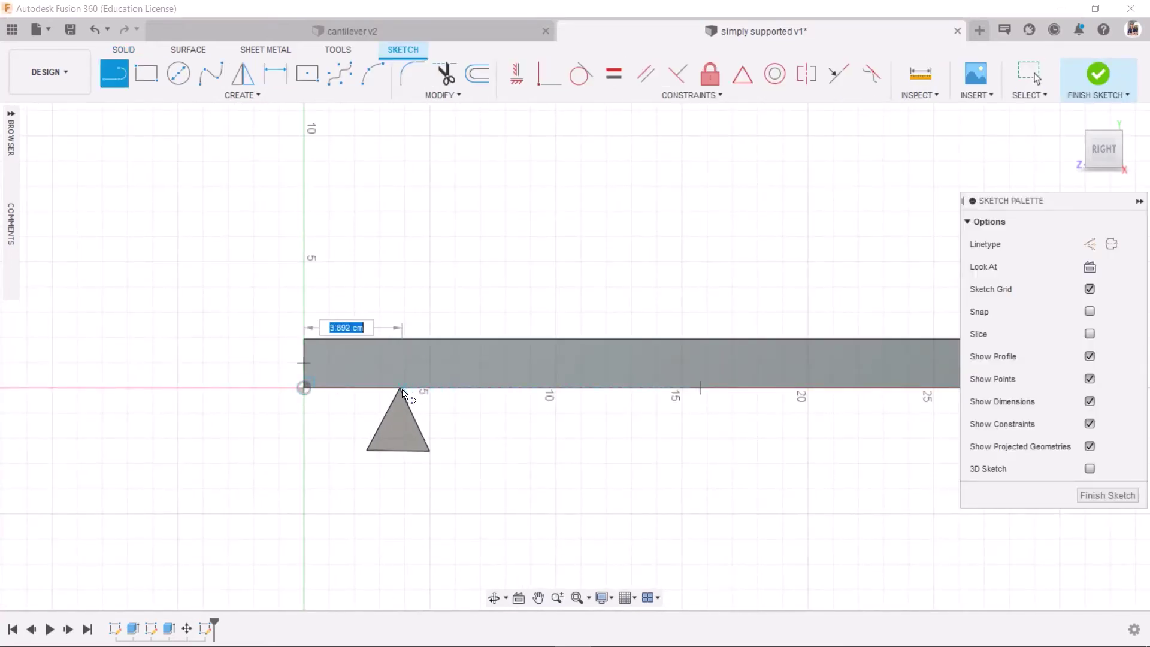
key(Escape)
scroll(400, 391, down, 2)
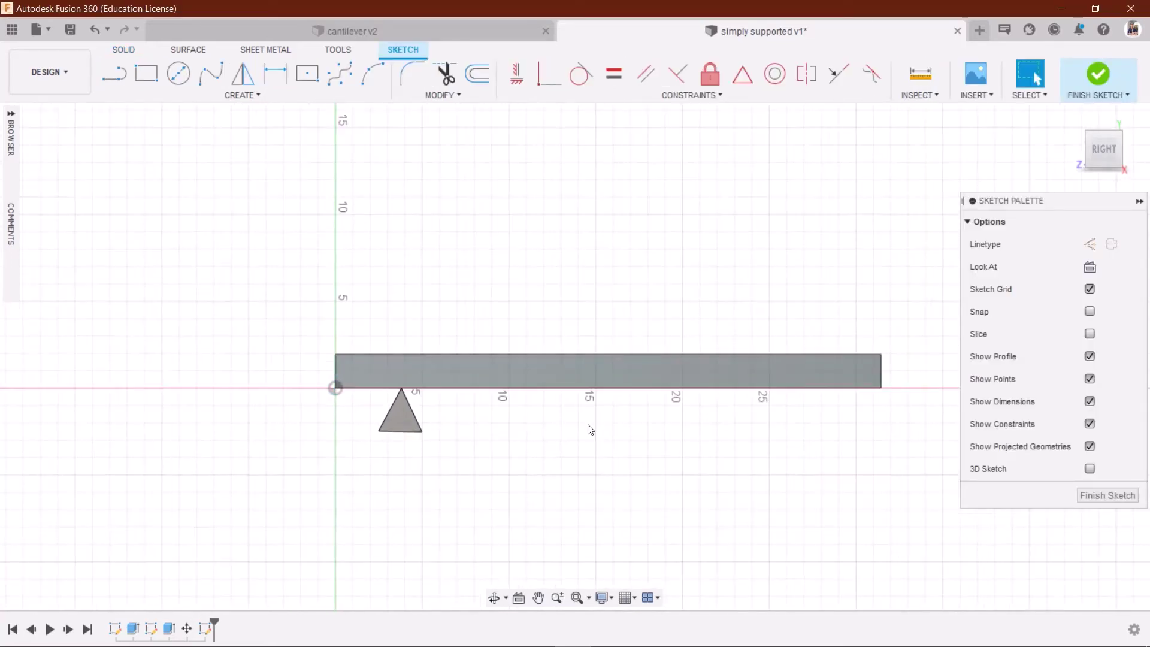
middle_drag(588, 428, 392, 441)
click(666, 400)
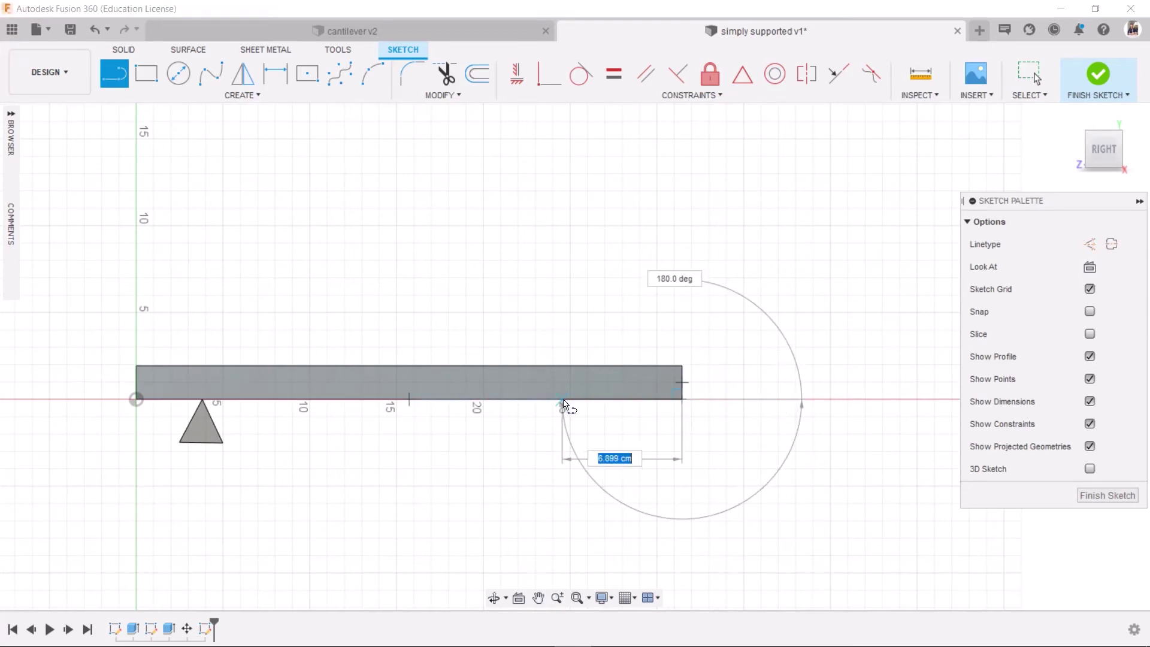
text(3.773)
key(Return)
key(Escape)
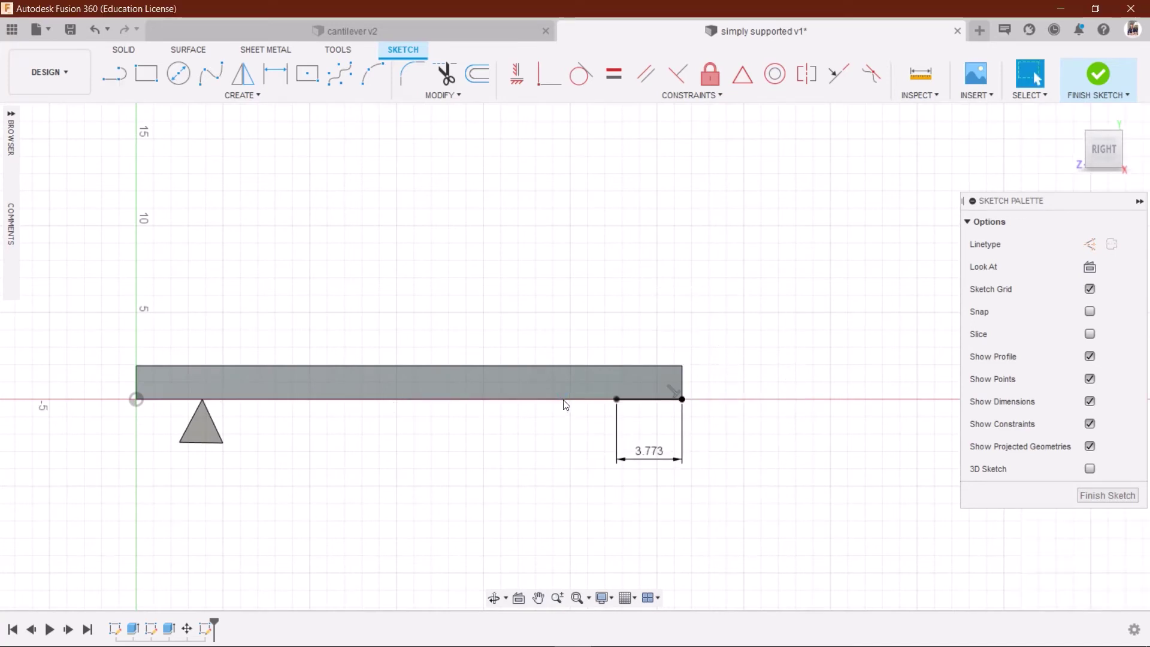
click(1098, 75)
key(m)
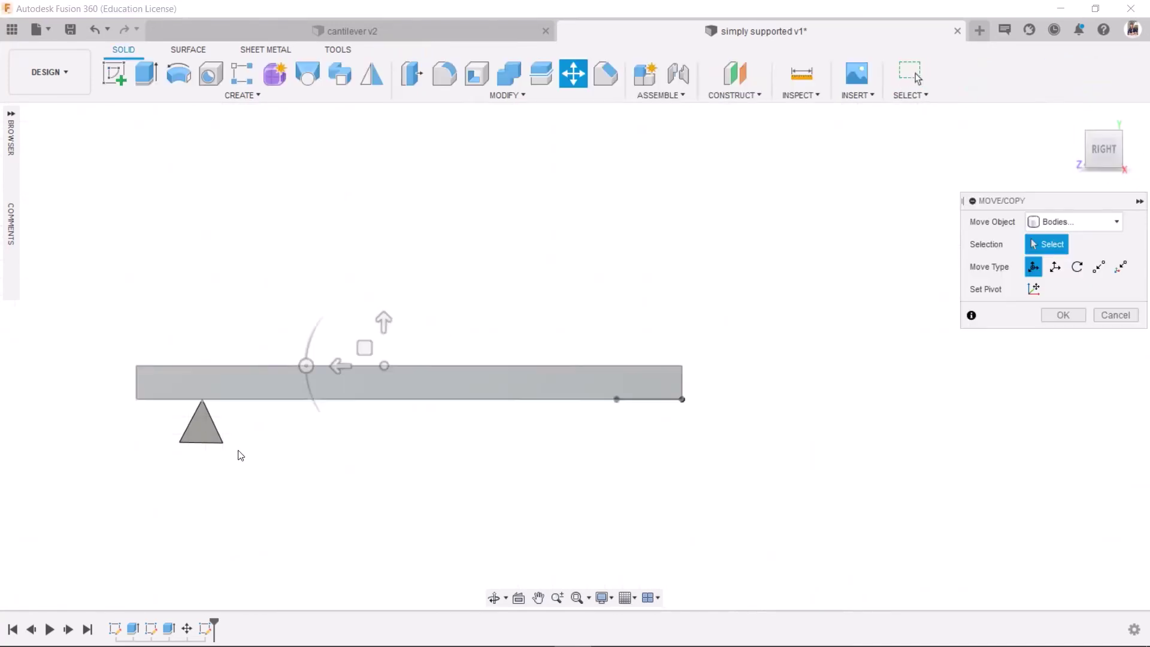
click(202, 441)
click(1034, 445)
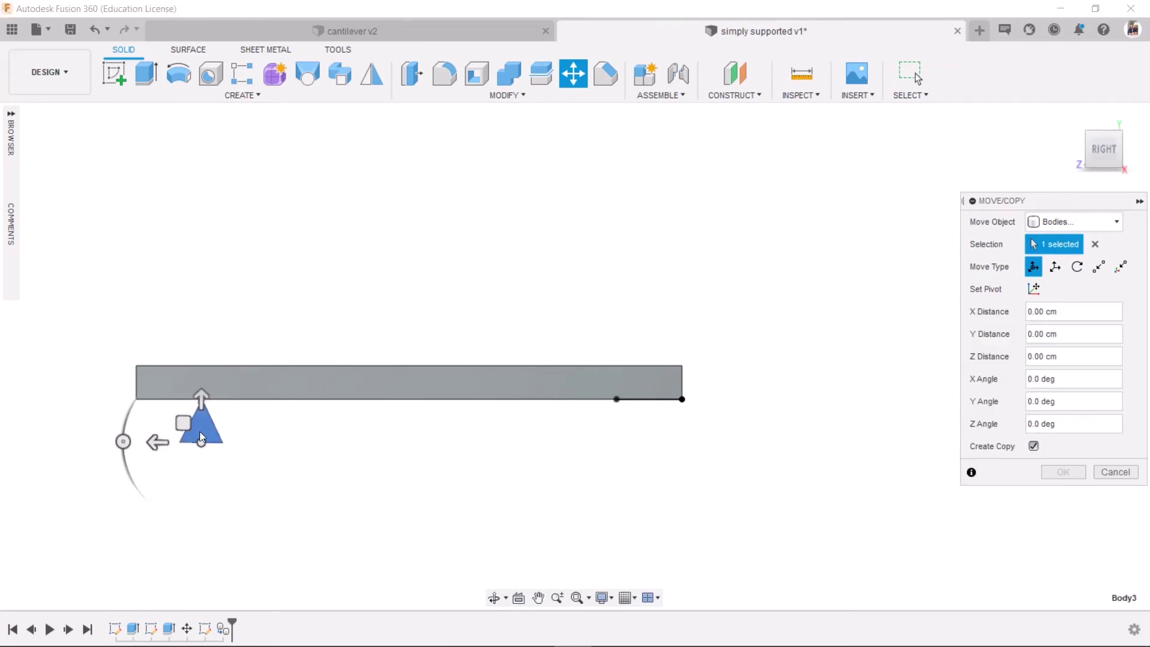
drag(150, 448, 565, 447)
scroll(638, 410, up, 3)
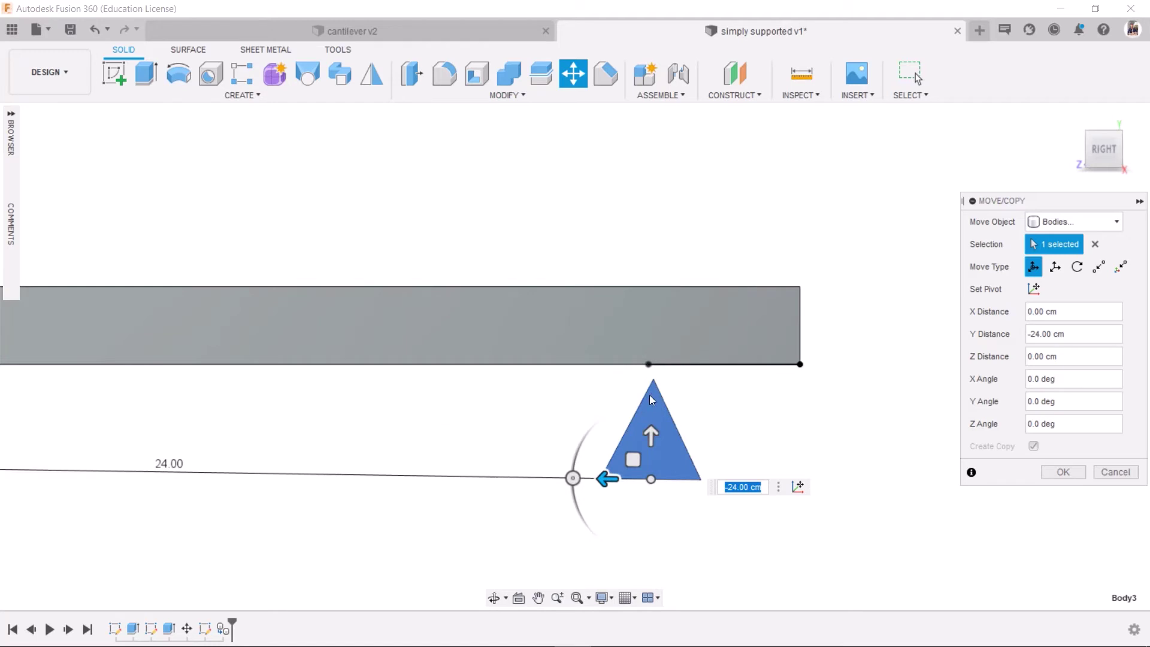
scroll(650, 394, down, 1)
key(Escape)
key(m)
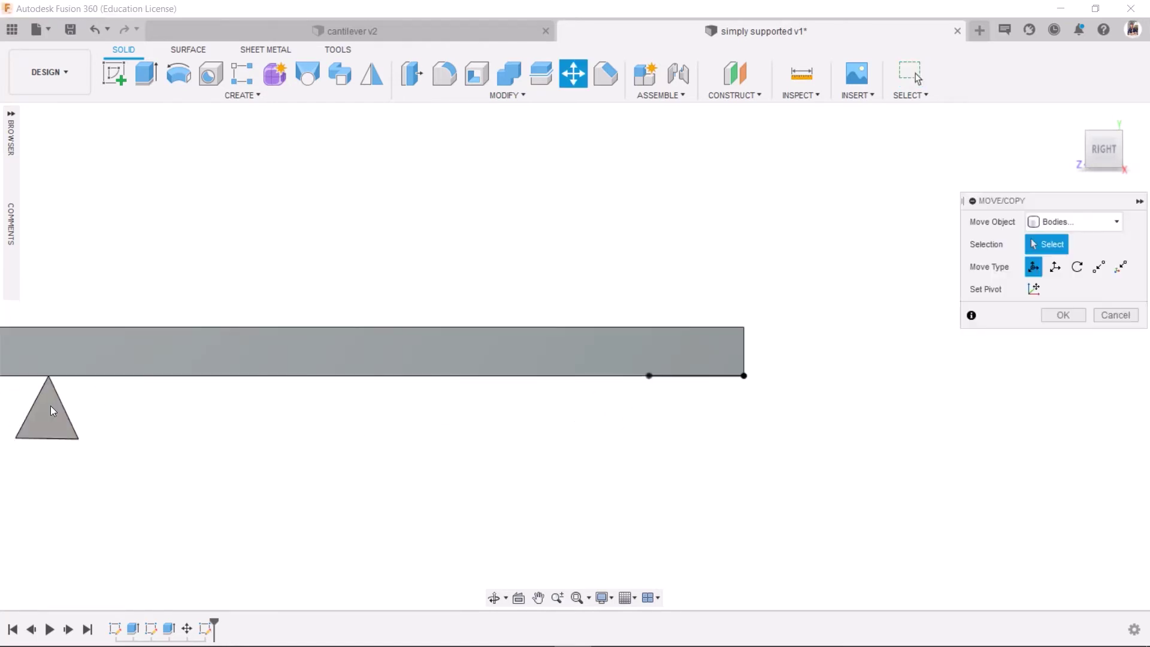
click(51, 405)
key(Escape)
Copy the triangular support body -23.90 cm in Y so its apex meets the inner end of the reference line
key(m)
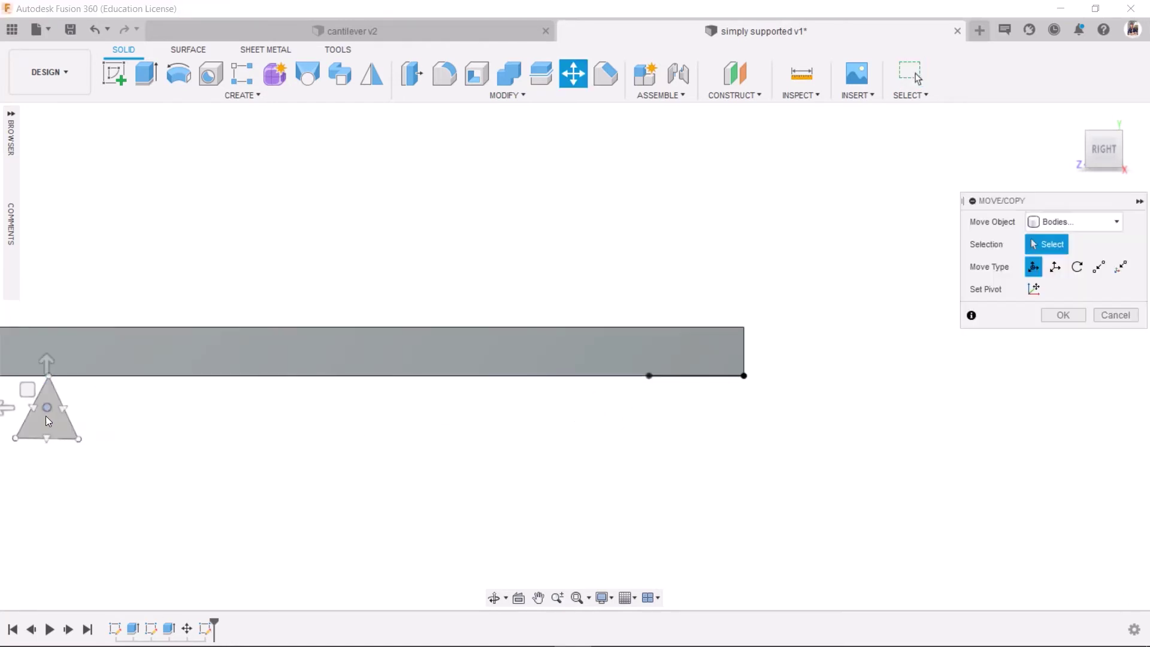
click(47, 416)
click(1033, 446)
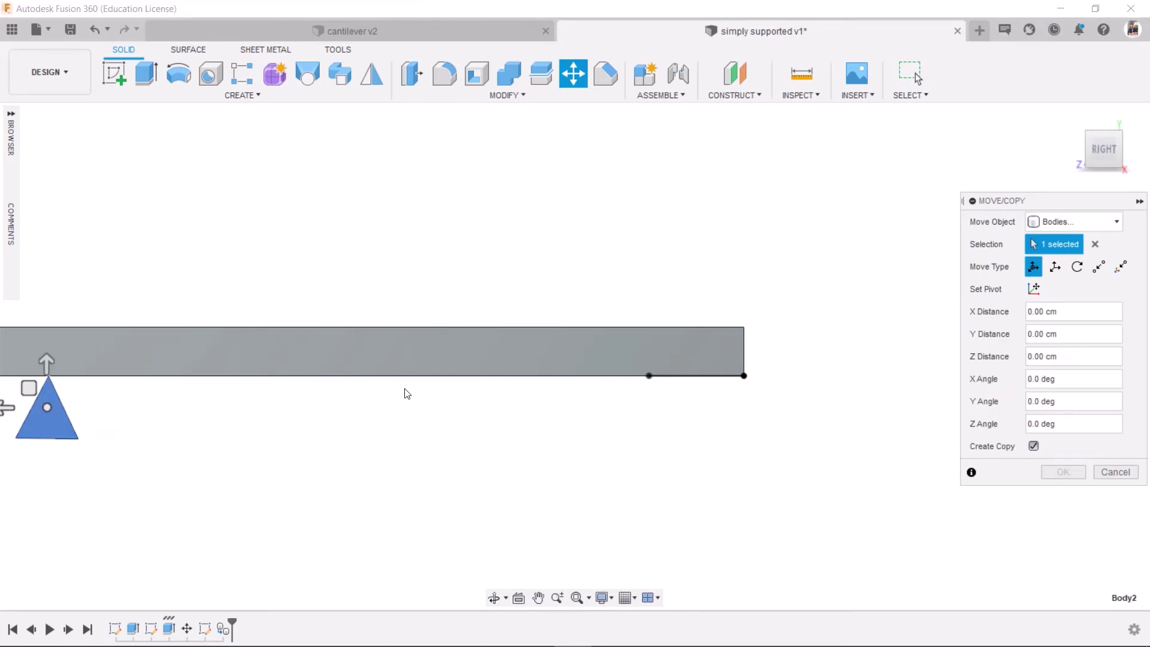
drag(9, 413, 634, 428)
scroll(632, 402, up, 5)
scroll(700, 409, up, 2)
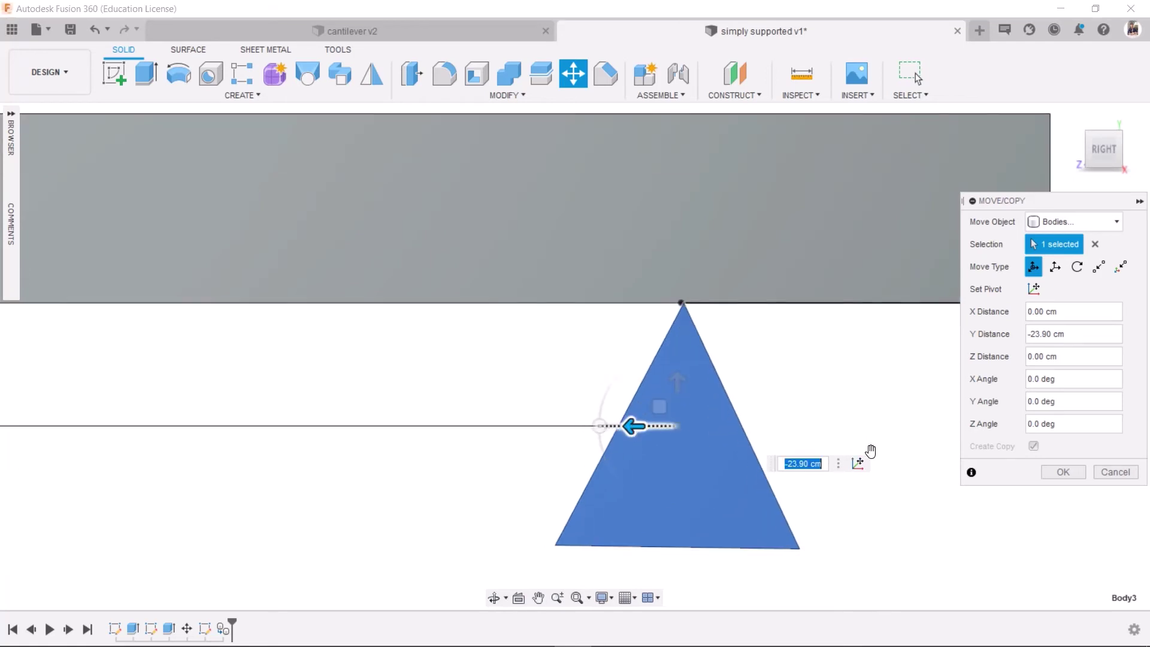
click(1063, 472)
Switch to the Simulation workspace and create a Static Stress study
scroll(569, 305, down, 10)
middle_drag(719, 321, 841, 330)
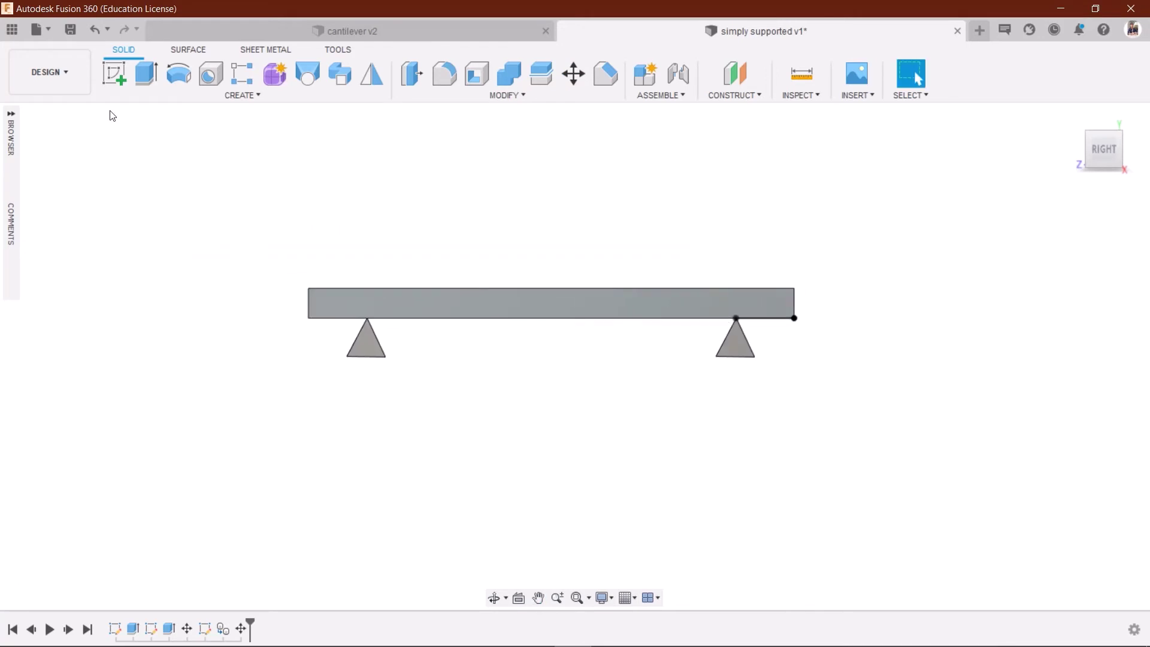
click(49, 72)
click(63, 214)
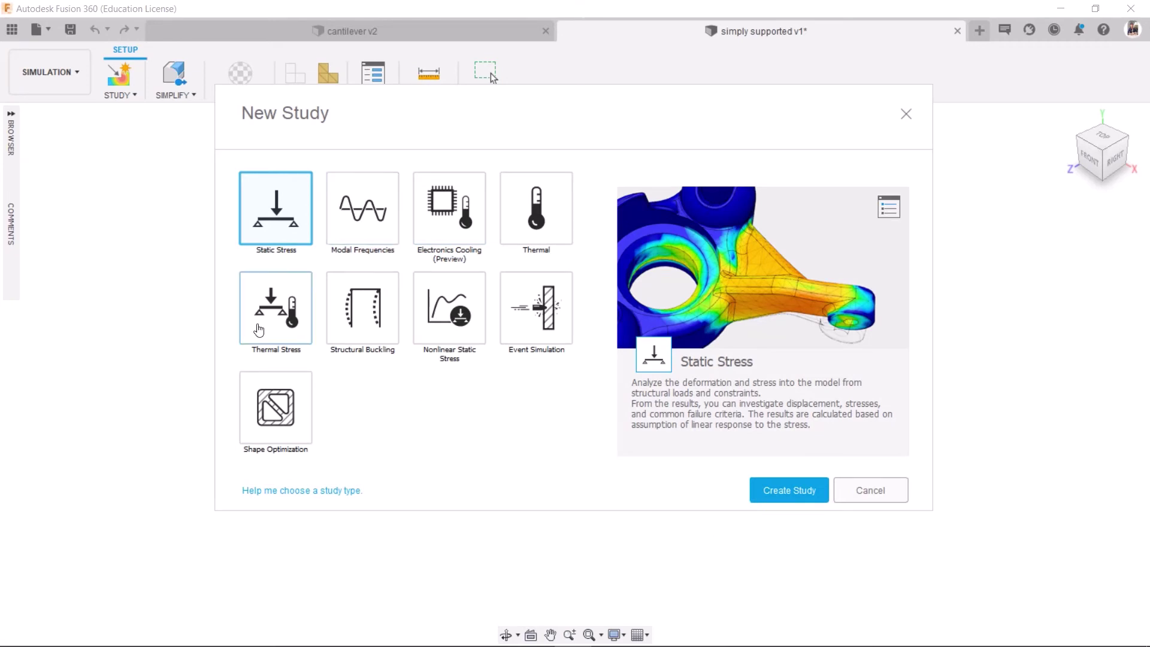
click(762, 489)
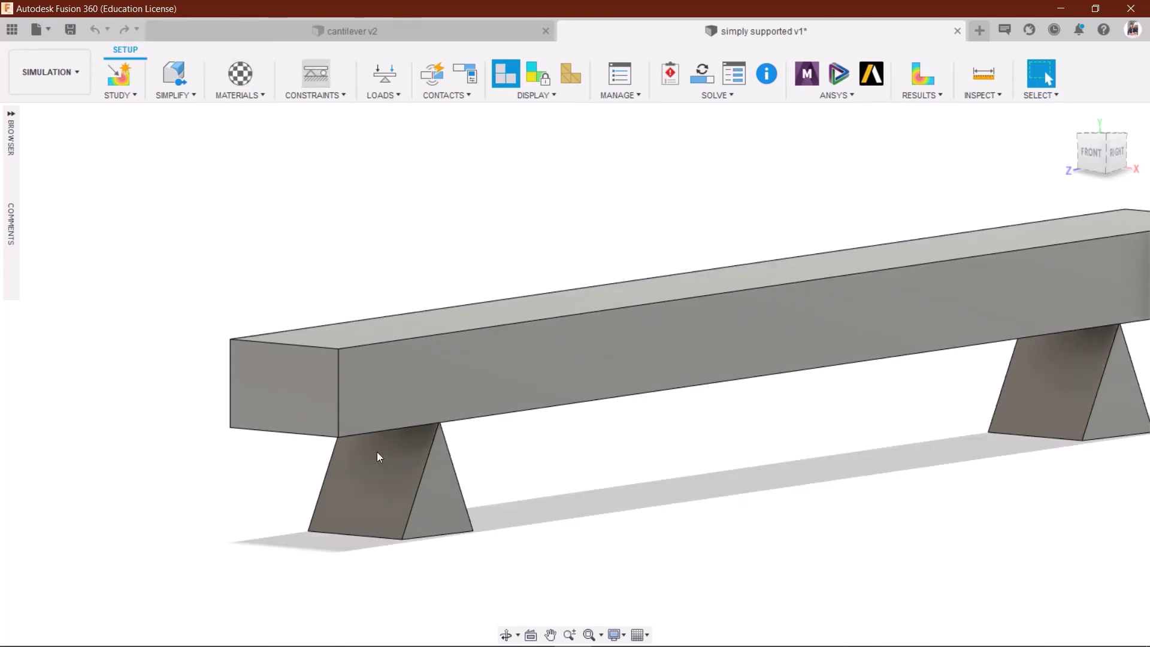
Set up a Fixed structural constraint in all three axes on the sloping, triangular and bottom faces of both supports
click(384, 486)
click(436, 510)
scroll(440, 516, down, 2)
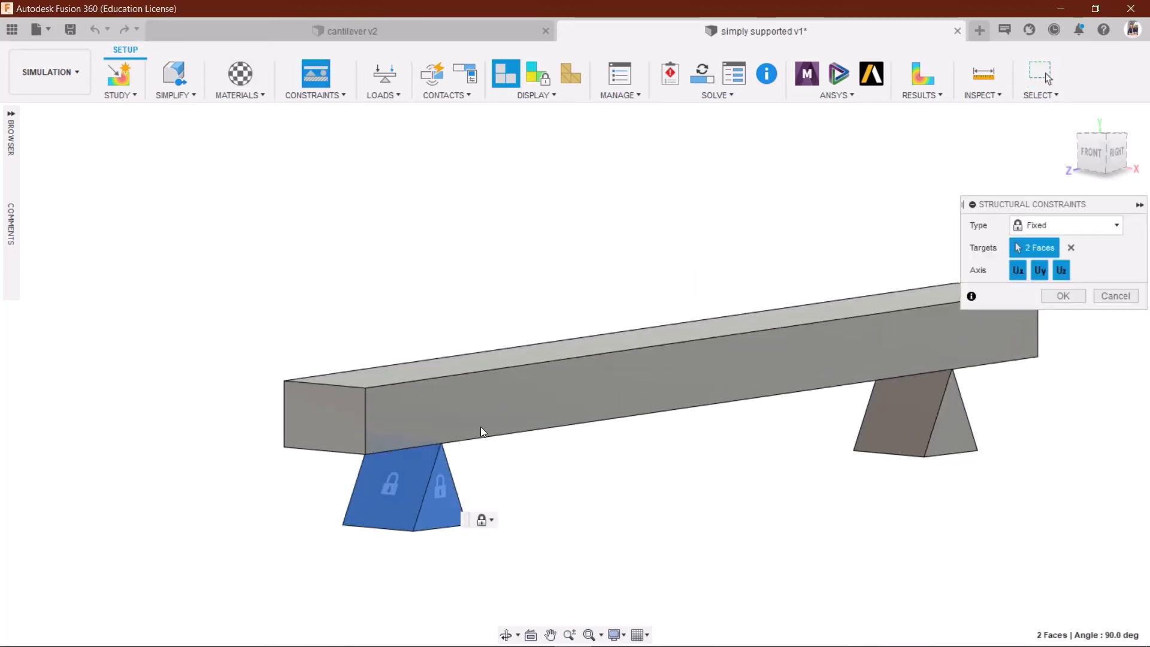
shift+middle_drag(480, 427, 852, 376)
click(322, 474)
scroll(322, 477, up, 2)
click(275, 450)
scroll(336, 401, down, 2)
click(925, 348)
shift+middle_drag(487, 427, 372, 334)
click(393, 415)
click(459, 374)
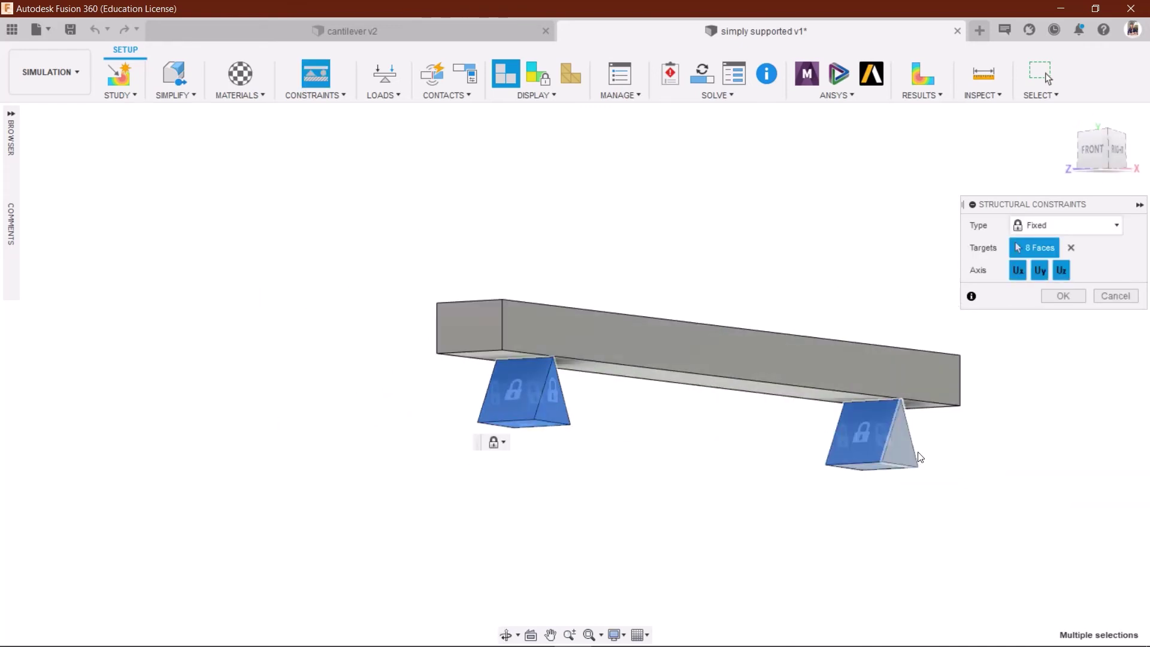
click(900, 446)
scroll(887, 457, up, 3)
click(876, 468)
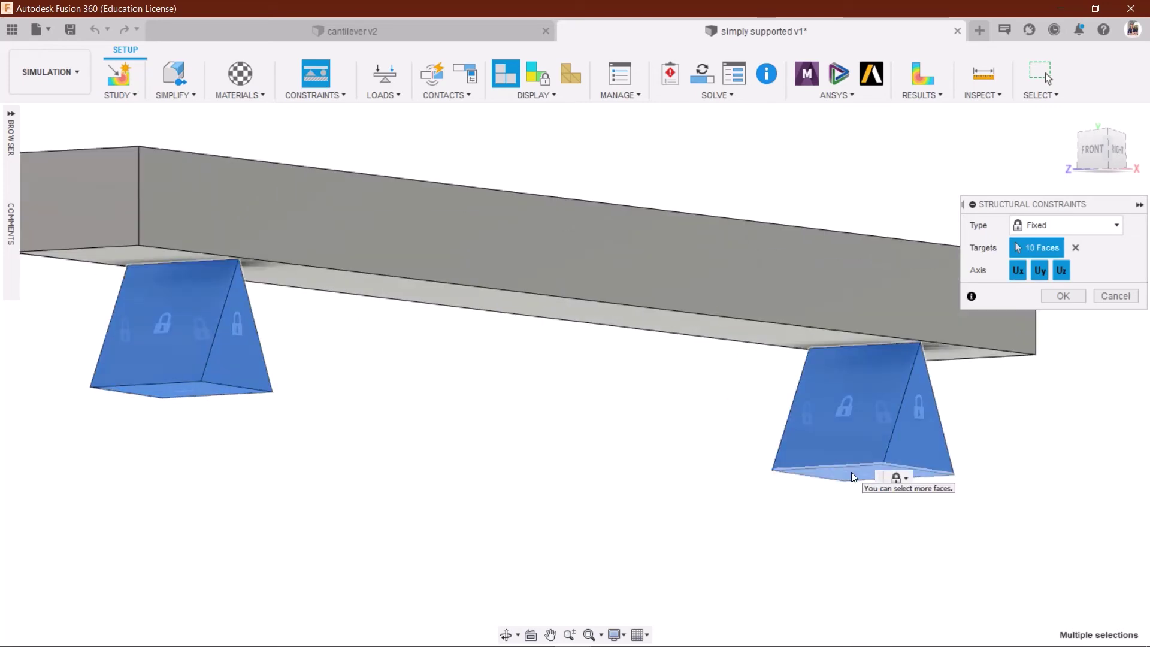
Add the beam's two end faces to the Fixed constraint and apply it
scroll(792, 487, down, 2)
shift+middle_drag(817, 411, 853, 357)
click(954, 331)
shift+middle_drag(954, 330, 554, 378)
click(554, 378)
shift+middle_drag(527, 438, 832, 337)
scroll(479, 442, up, 3)
scroll(533, 439, down, 3)
mouse_move(568, 402)
shift+middle_down()
mouse_move(621, 299)
mouse_move(459, 406)
mouse_move(579, 412)
shift+middle_up()
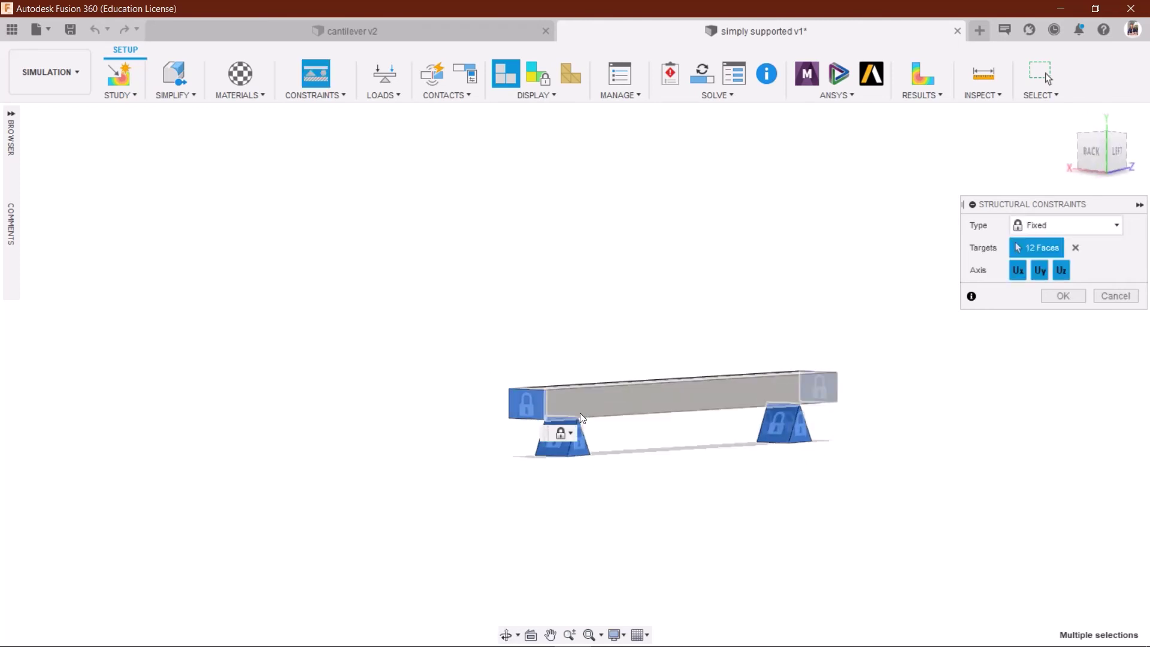
scroll(662, 419, up, 2)
shift+middle_drag(662, 419, 567, 311)
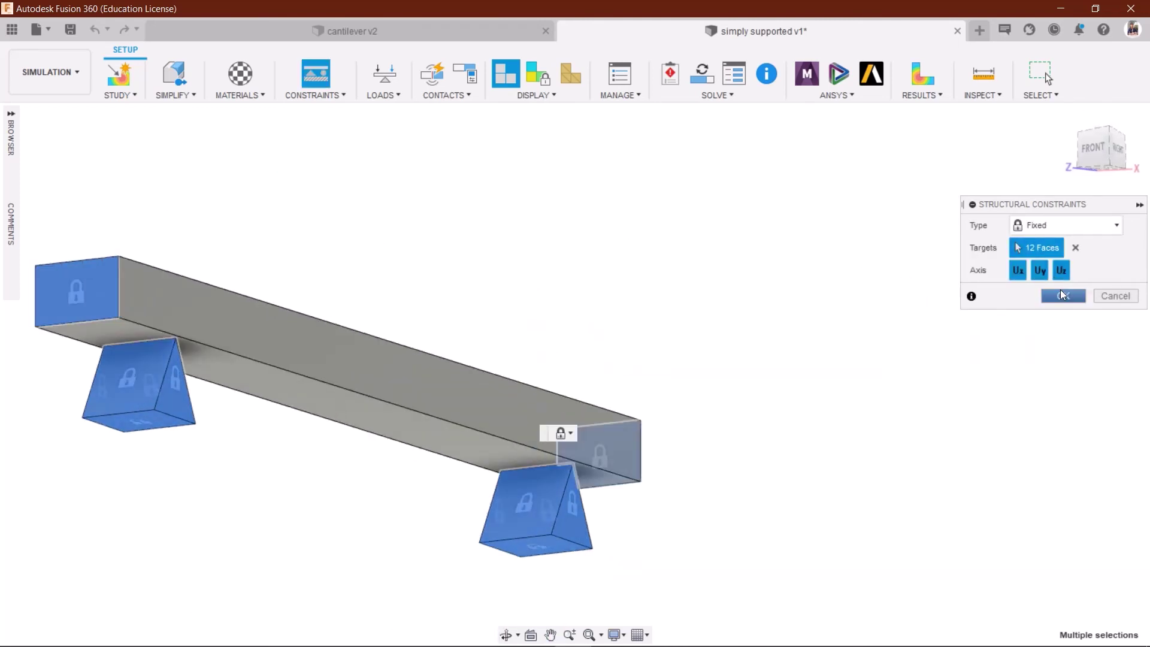
click(1062, 295)
shift+middle_drag(545, 265, 673, 270)
click(927, 81)
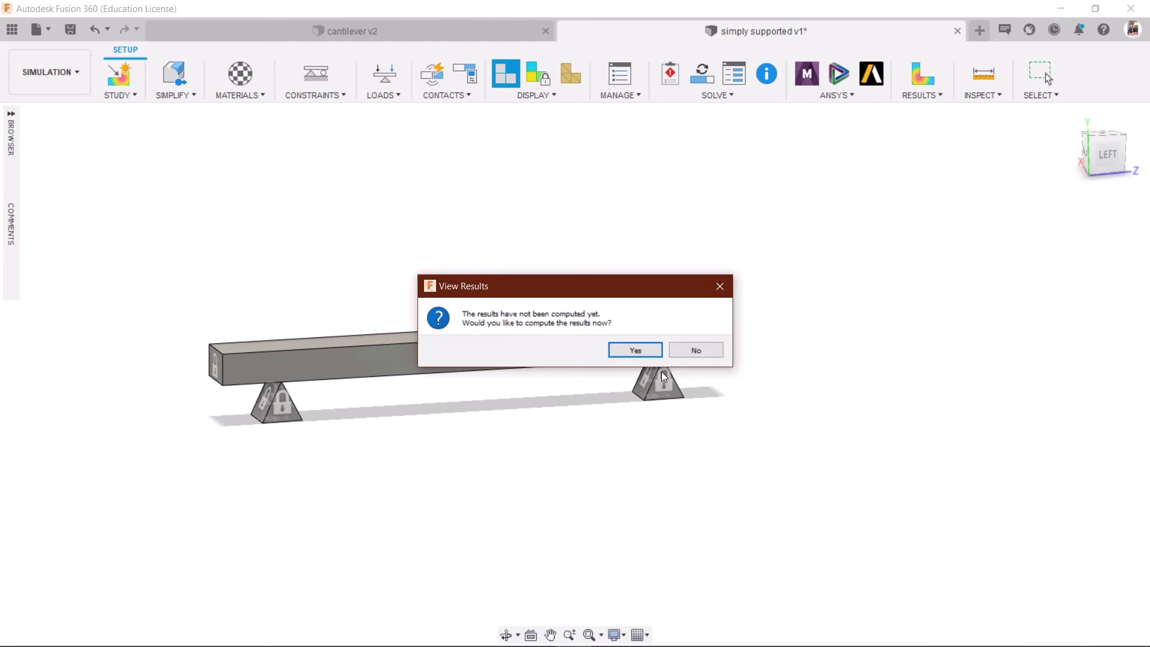
click(636, 352)
click(855, 509)
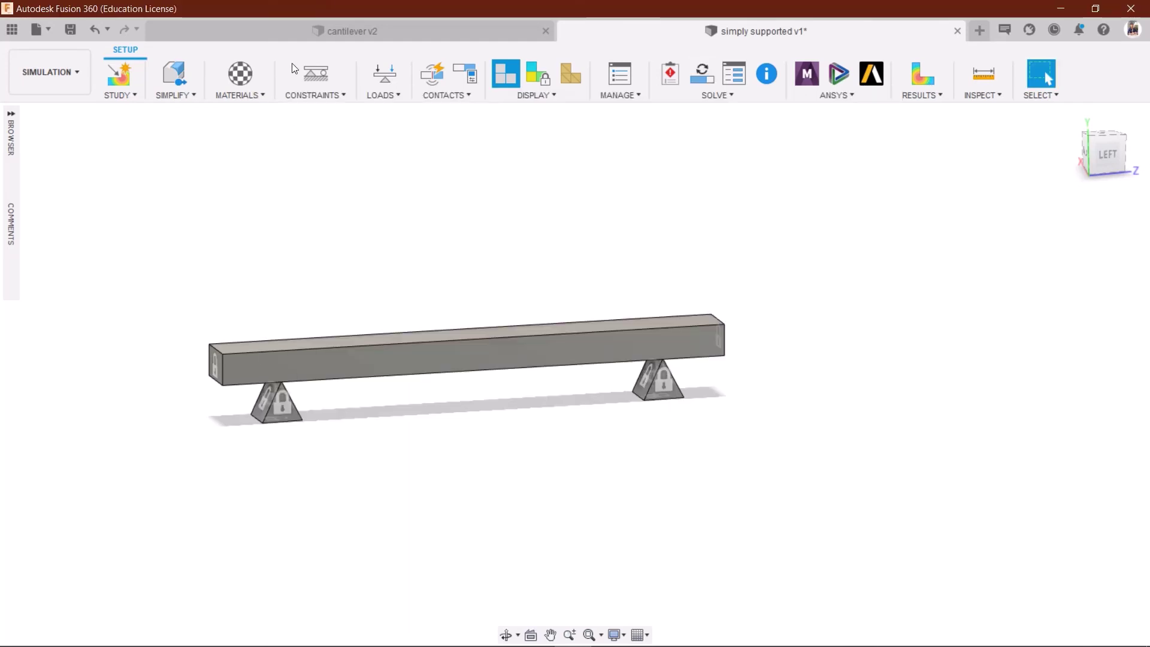
Apply a 1000 N downward force to the beam's top face
click(379, 84)
scroll(508, 339, up, 5)
click(509, 339)
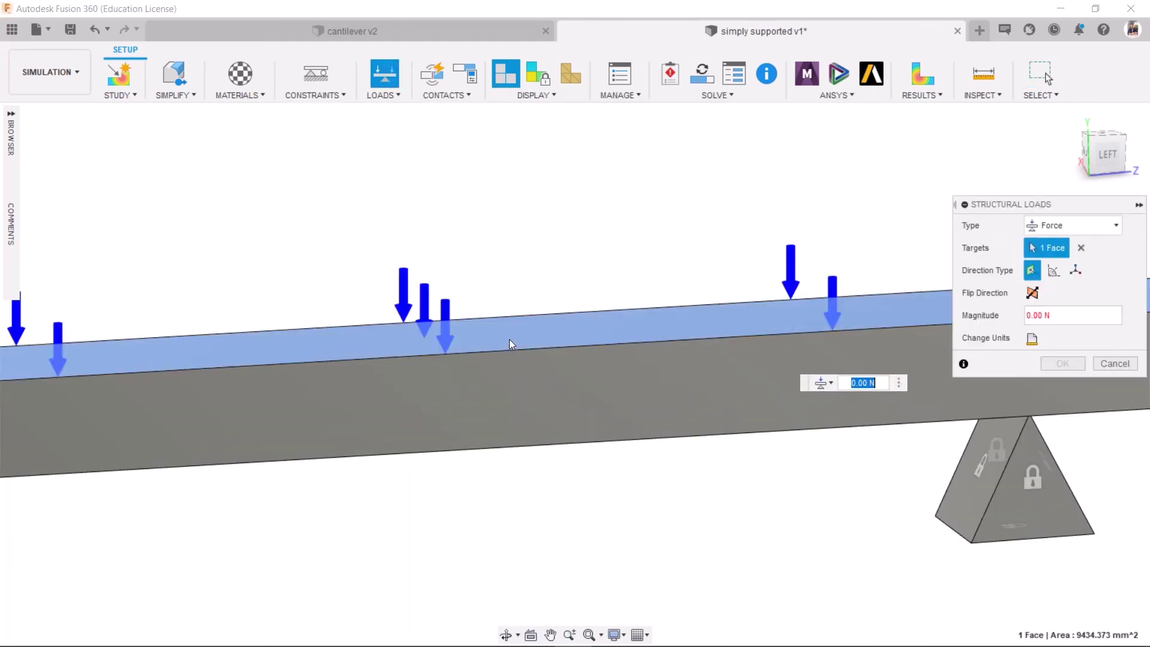
scroll(511, 336, down, 3)
key(Escape)
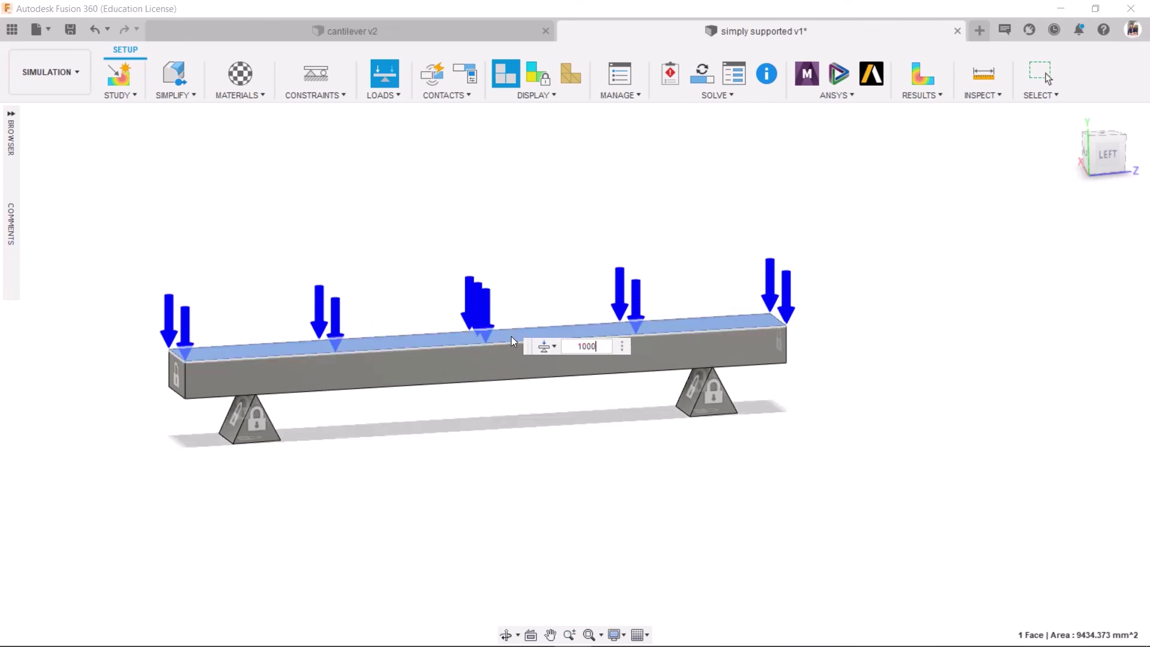
Solve the static stress study locally
click(937, 78)
click(639, 353)
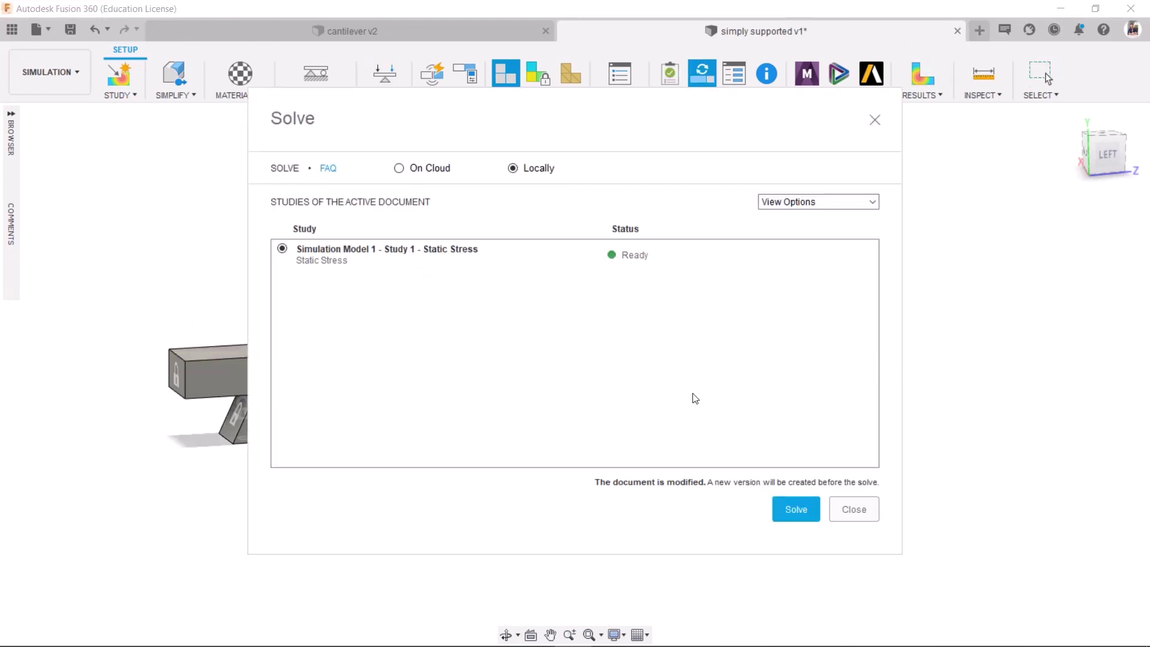
click(789, 508)
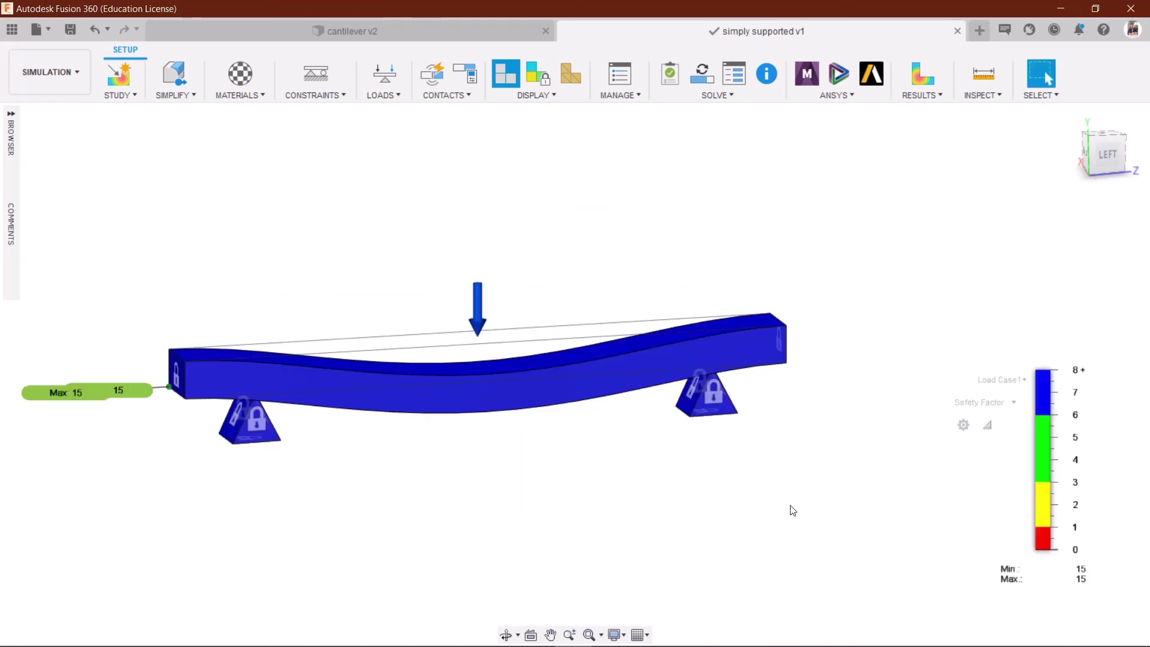
Examine the beam's deformed shape from the side and play its deformation animation
click(1107, 160)
click(898, 204)
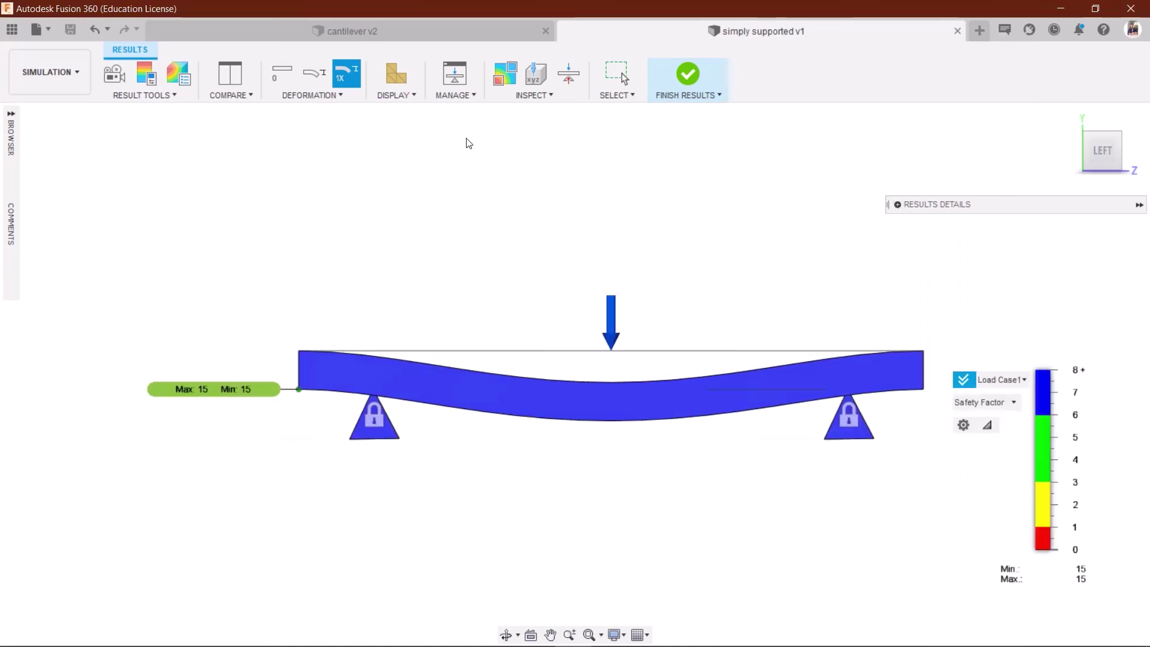
click(113, 78)
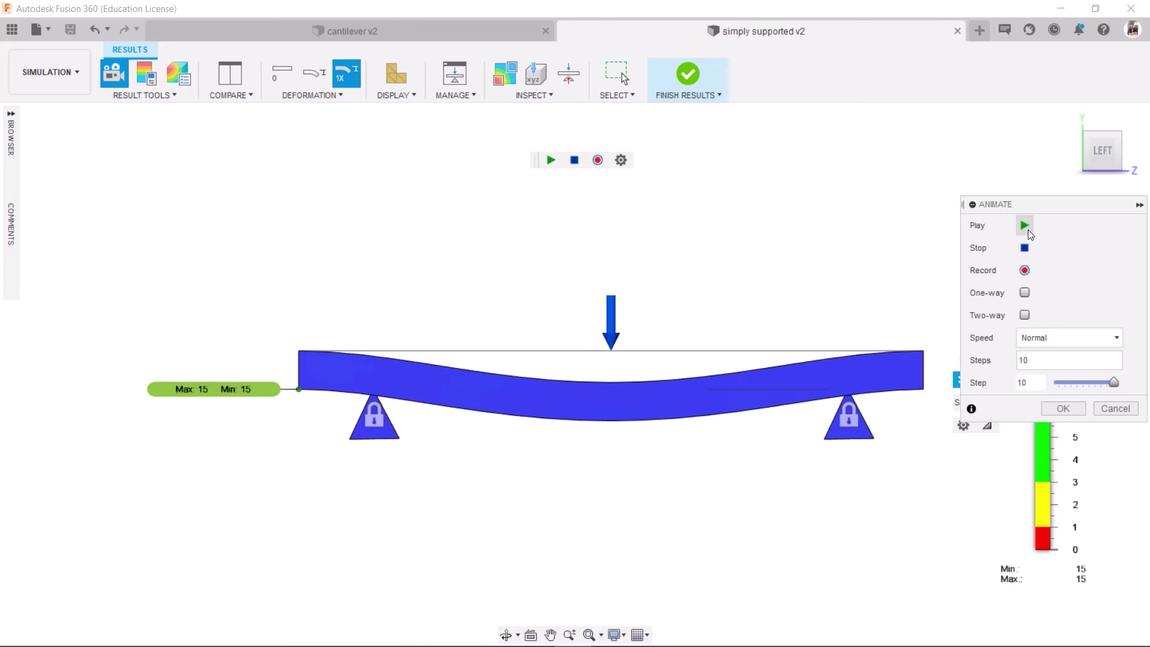
click(1026, 227)
shift+middle_drag(472, 279, 570, 241)
Compare the static stress results in side-by-side views and play the deformation animation there
click(231, 78)
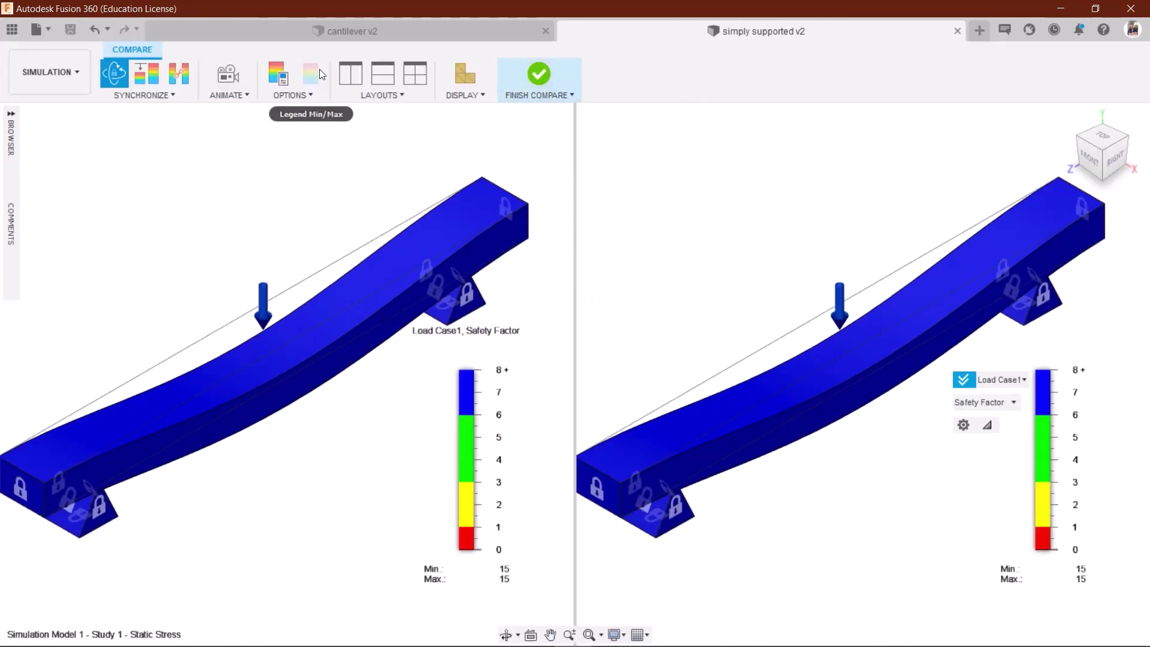
click(231, 81)
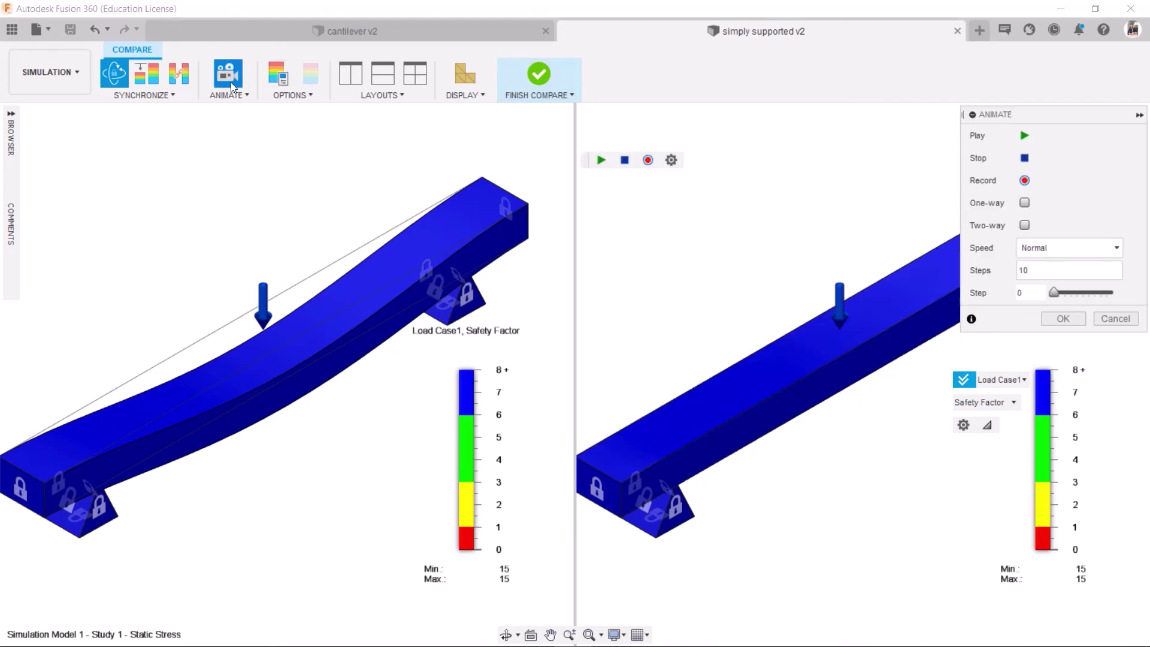
click(1024, 135)
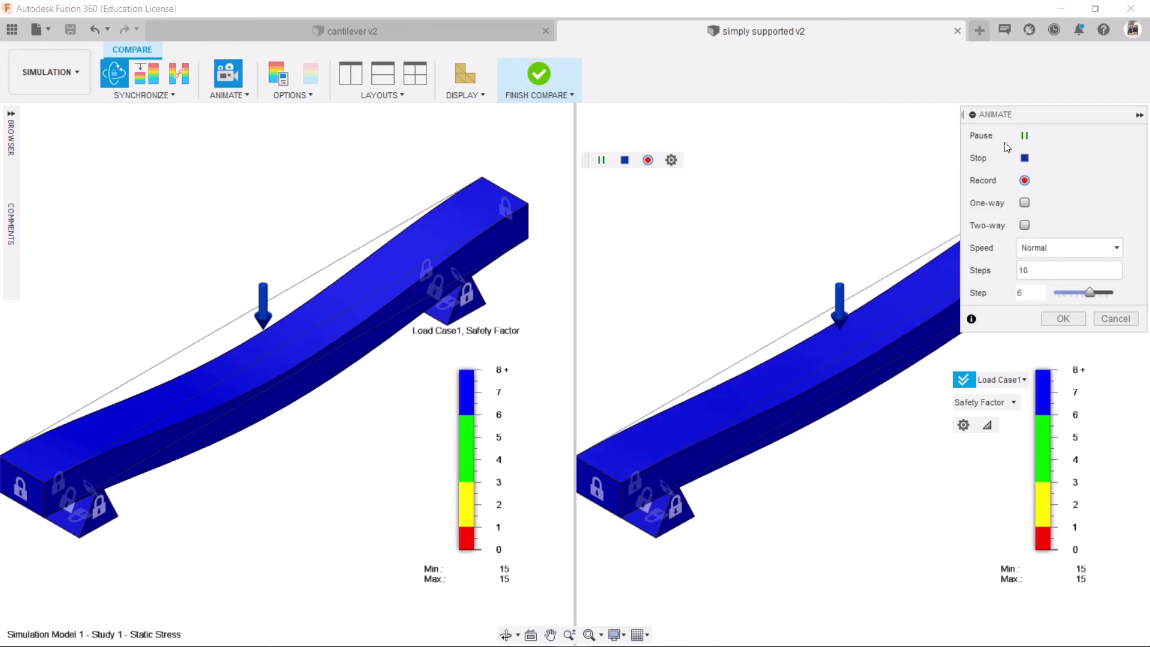
drag(1040, 110, 477, 34)
click(461, 55)
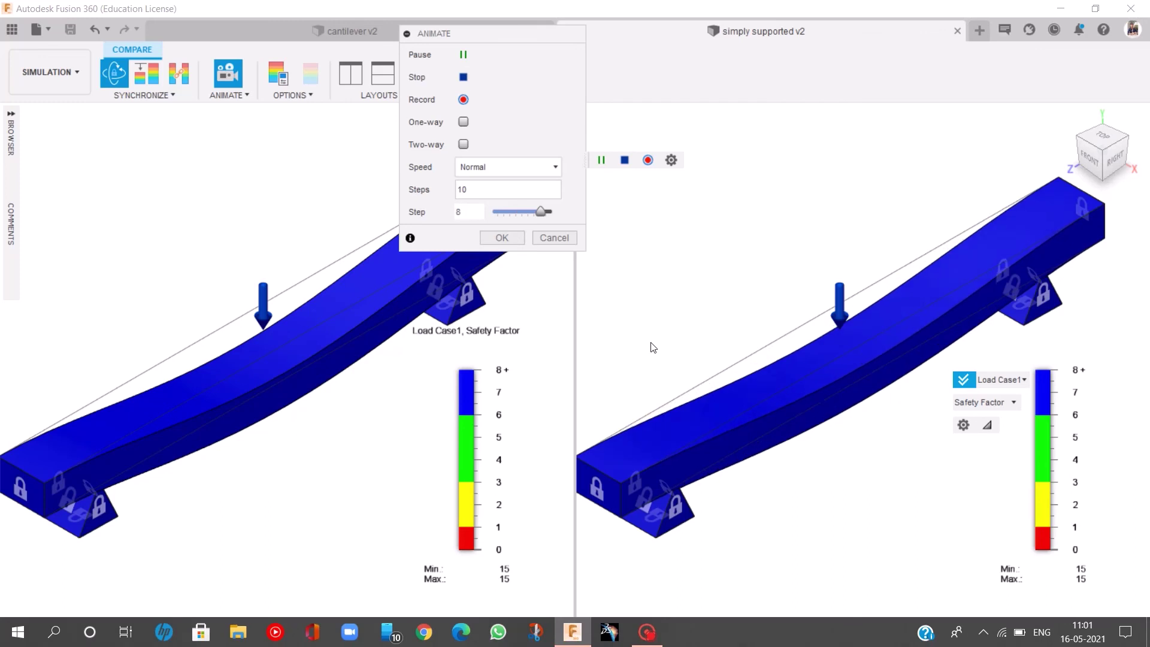
click(554, 237)
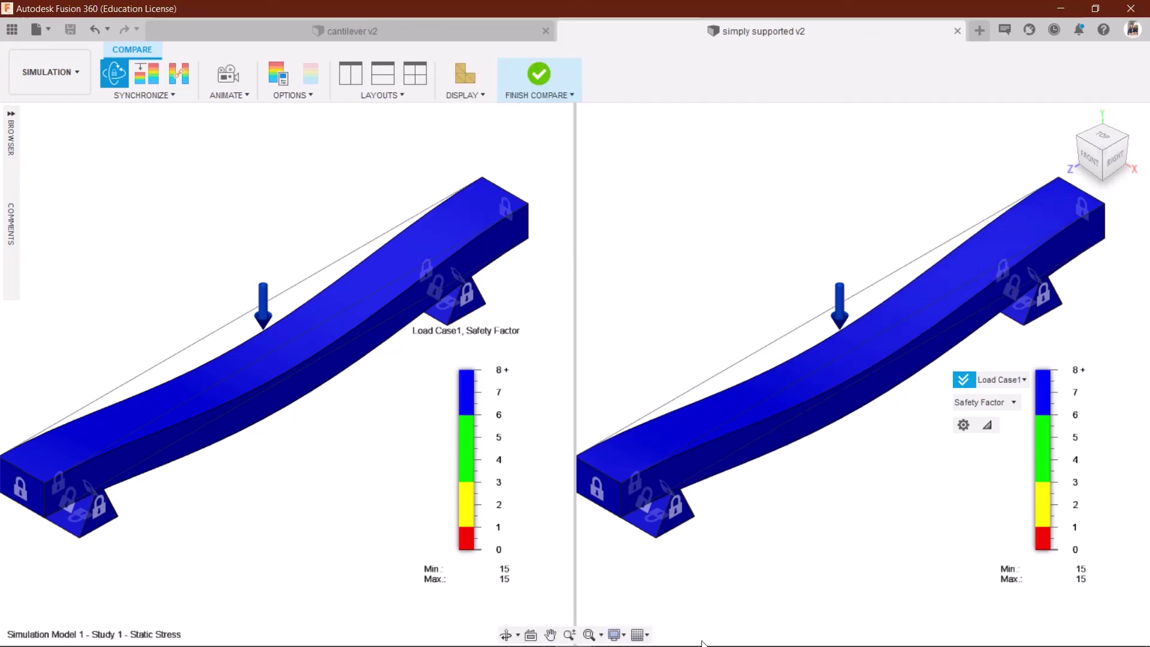